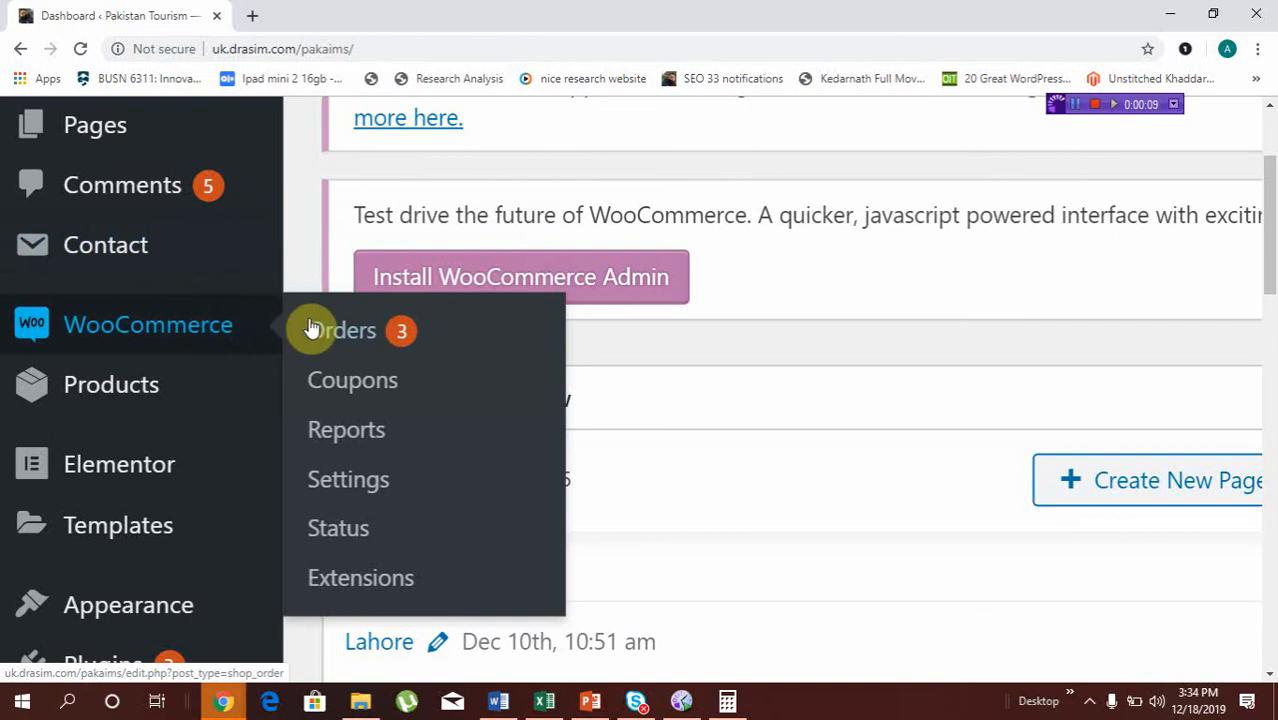
Open the WooCommerce settings and look over the available settings sections from General to Advanced
click(350, 482)
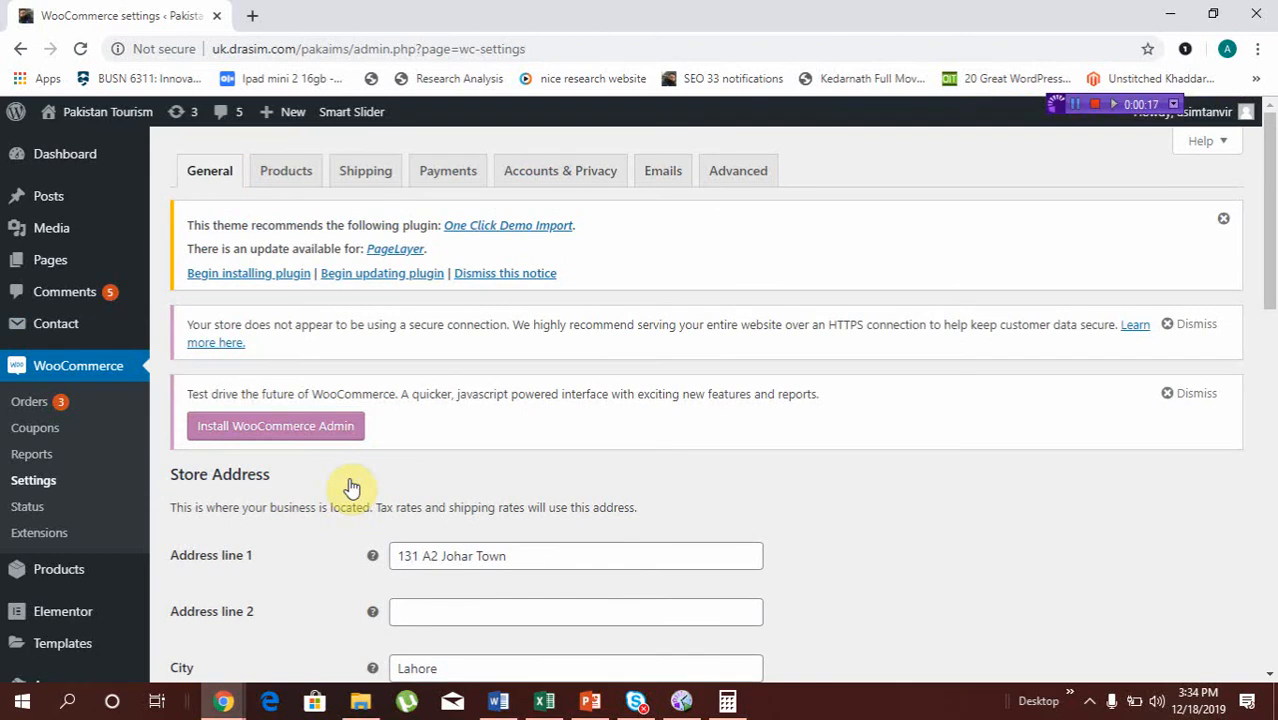
scroll(350, 487, down, 1)
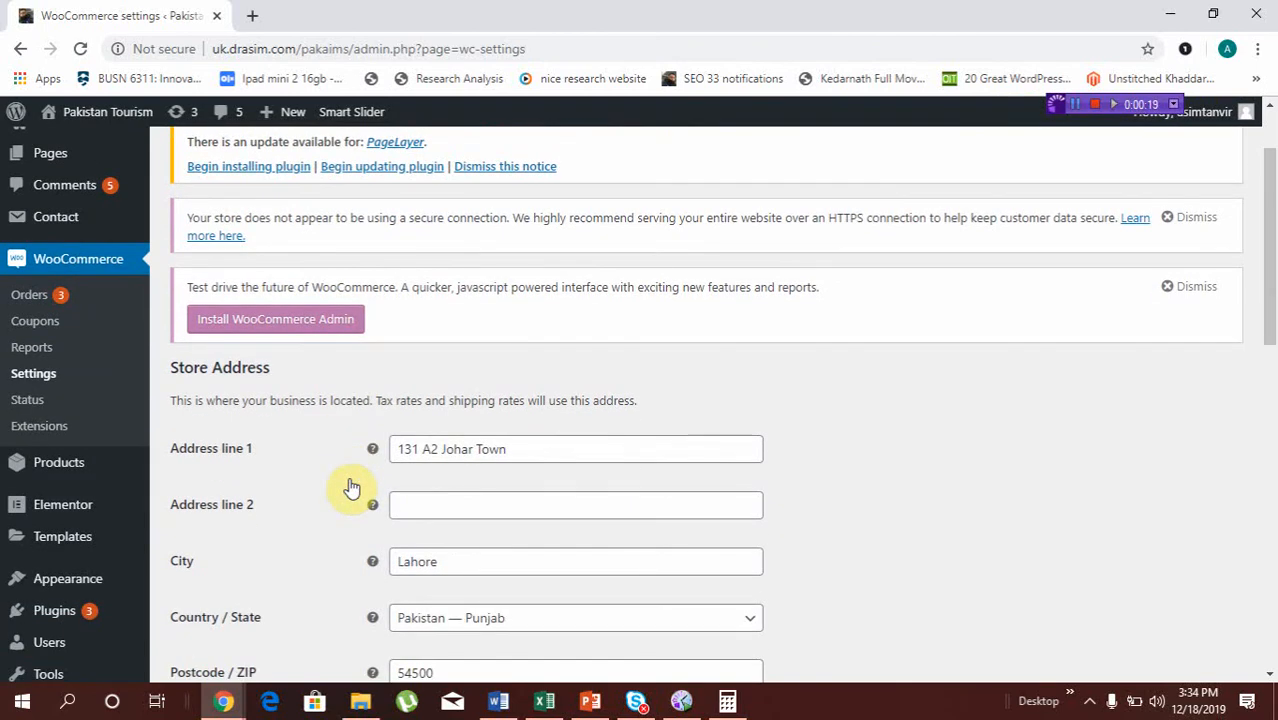
scroll(350, 487, up, 1)
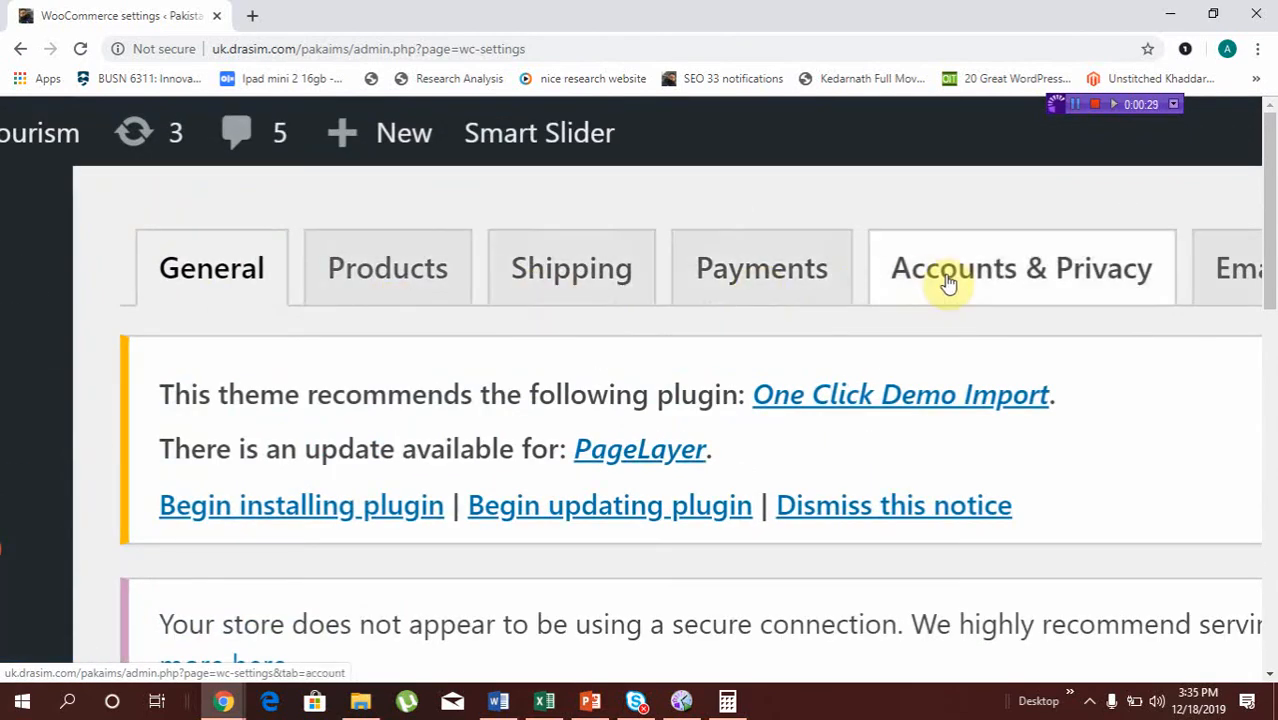
scroll(949, 284, right, 1)
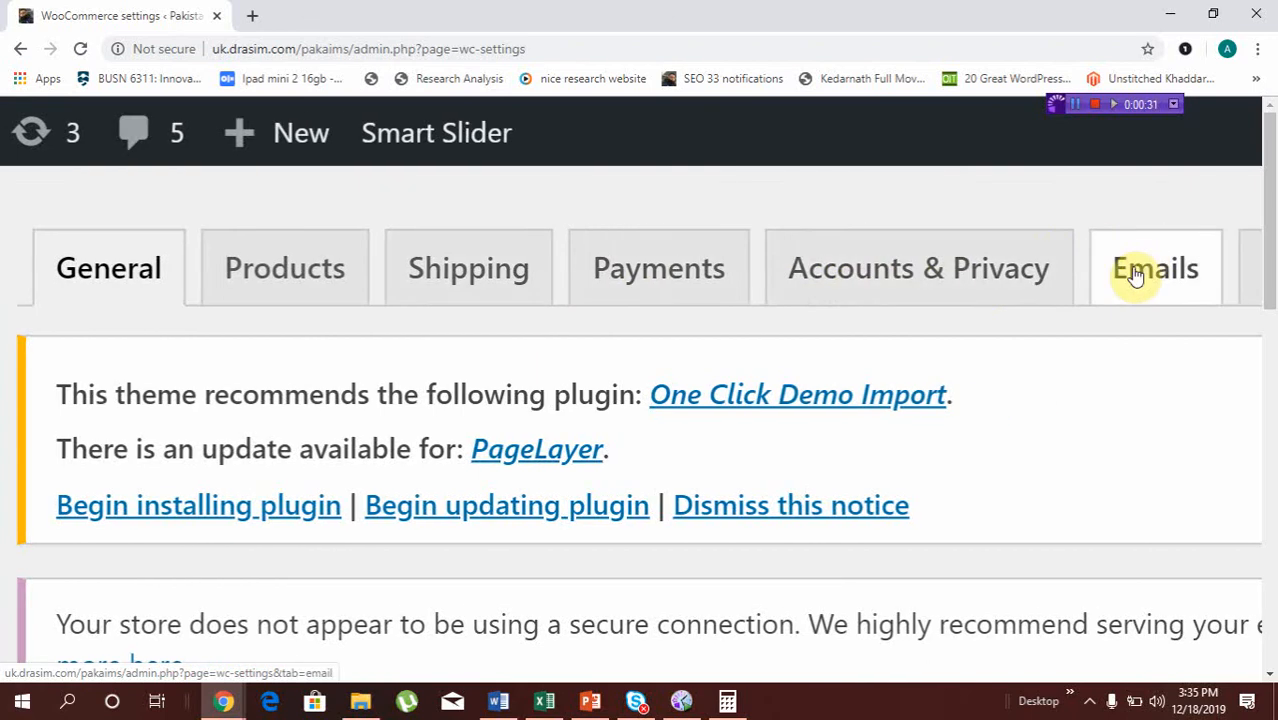
scroll(1135, 277, right, 1)
scroll(1135, 277, right, 1)
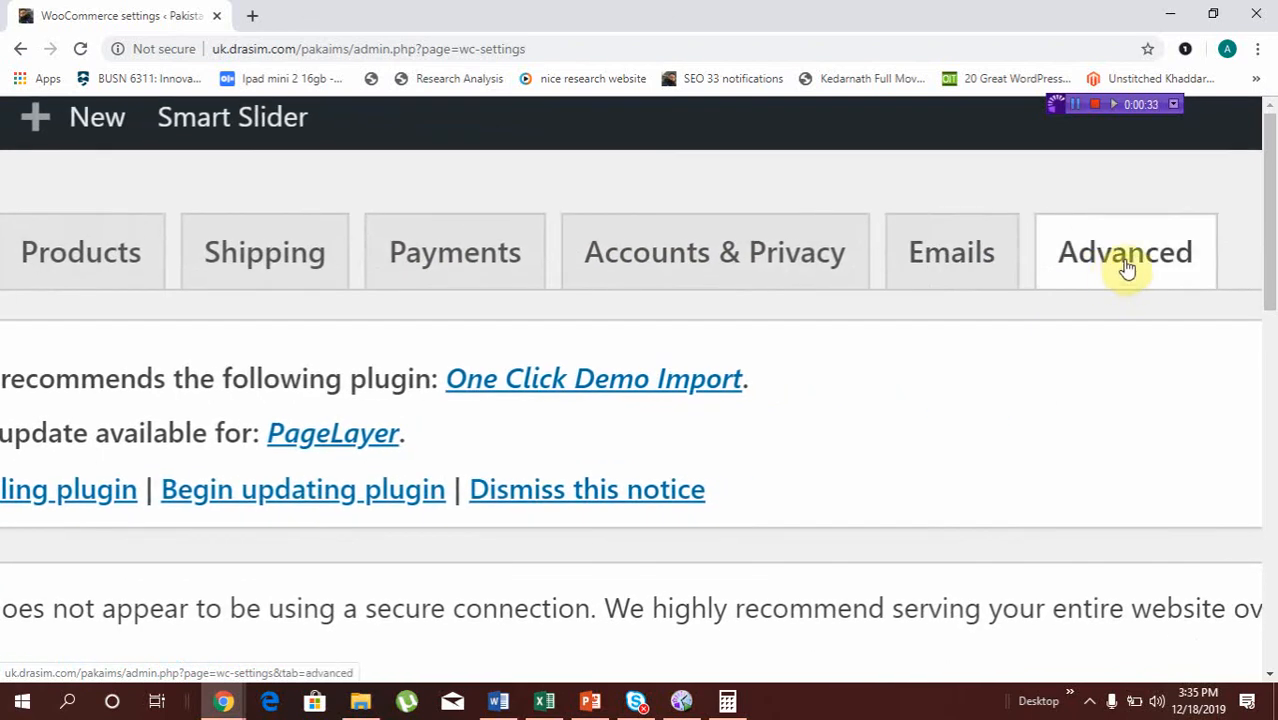
scroll(1127, 268, down, 4)
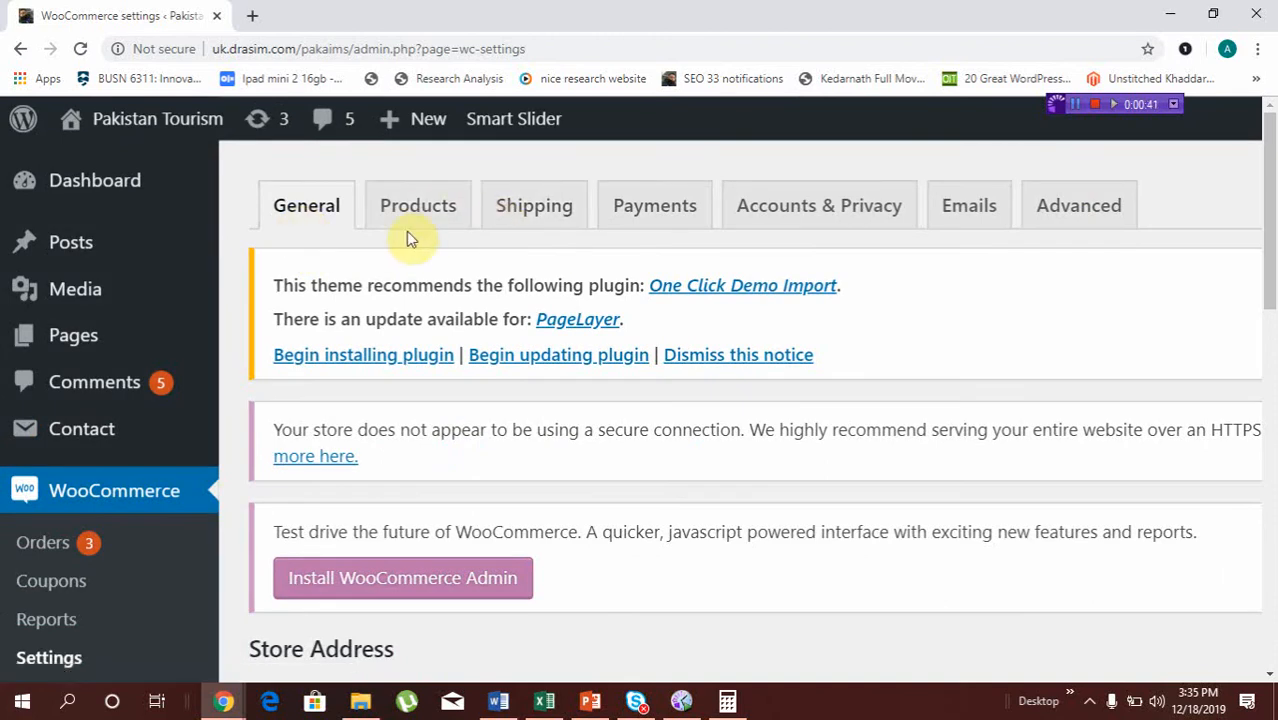
Examine the store address fields in the General settings, from the first address line to the city
scroll(407, 231, down, 3)
scroll(406, 231, down, 2)
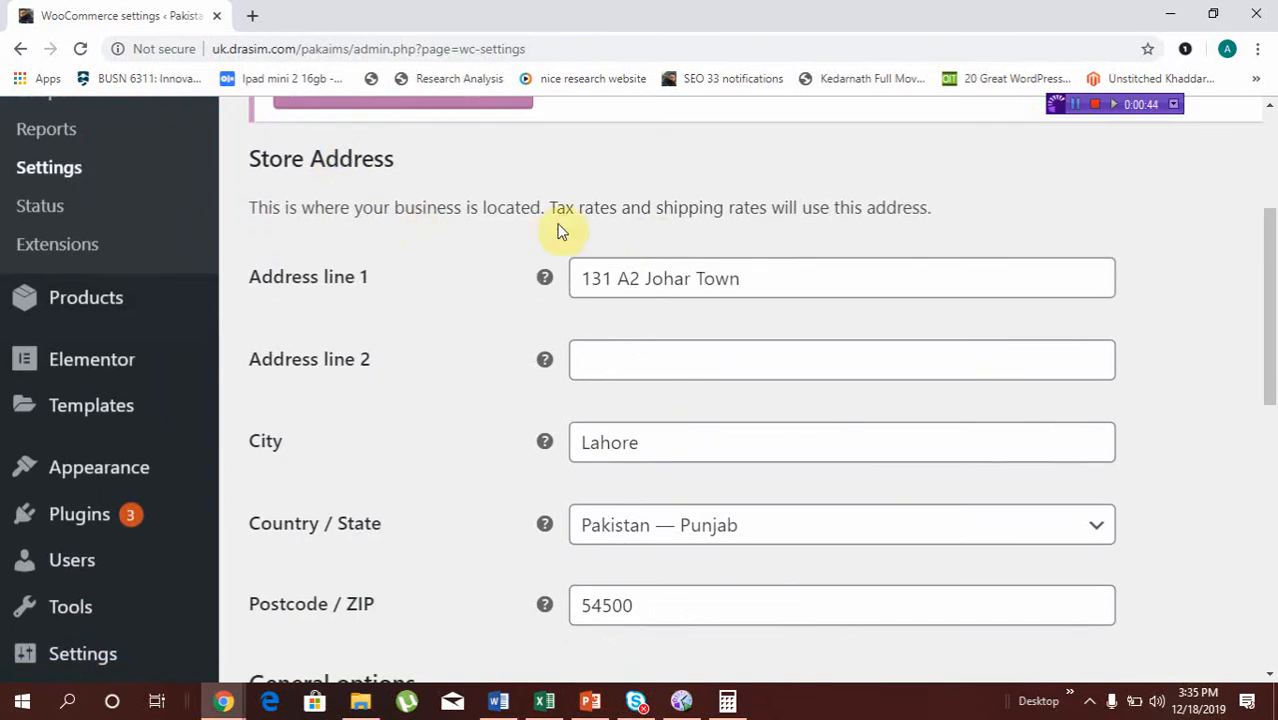
click(752, 278)
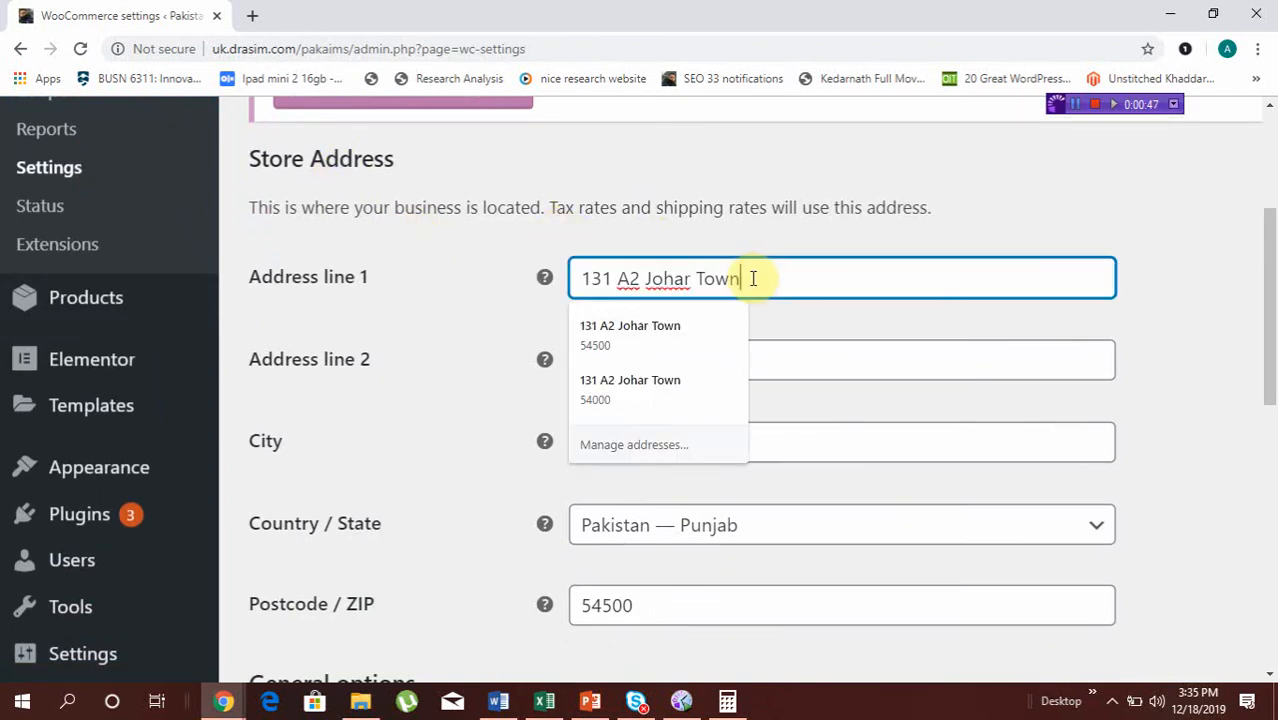
click(785, 345)
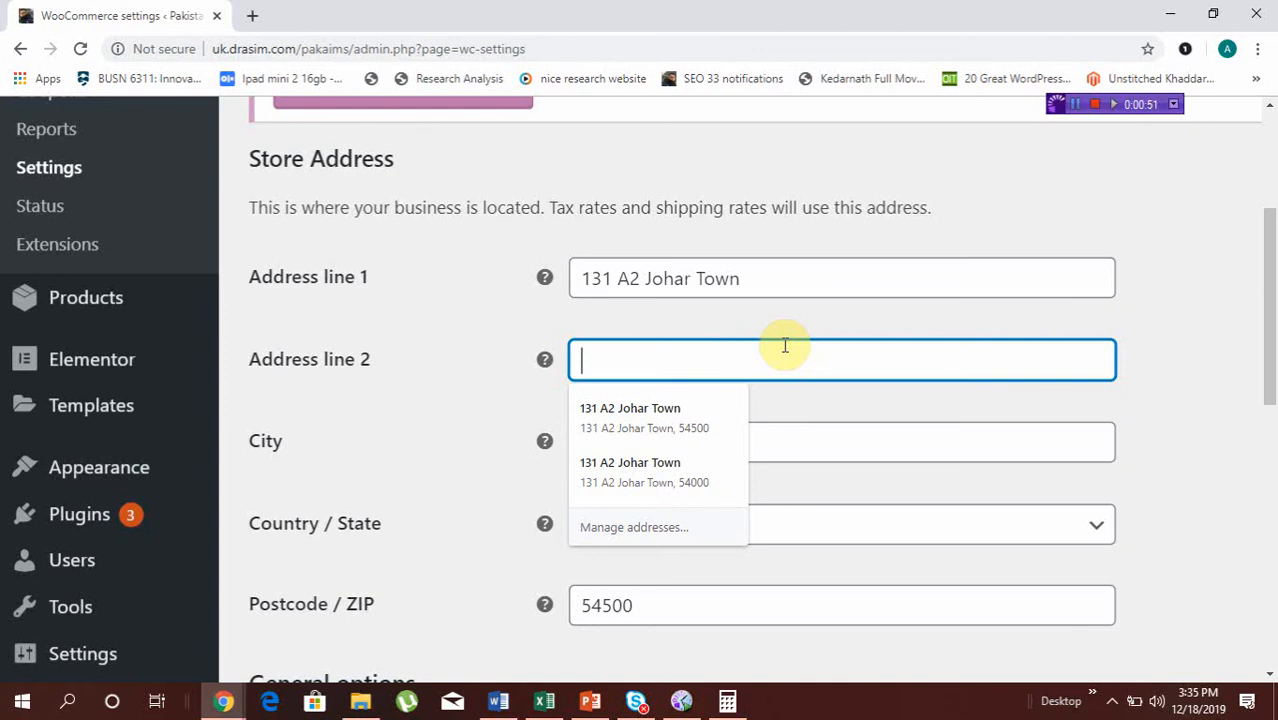
click(749, 281)
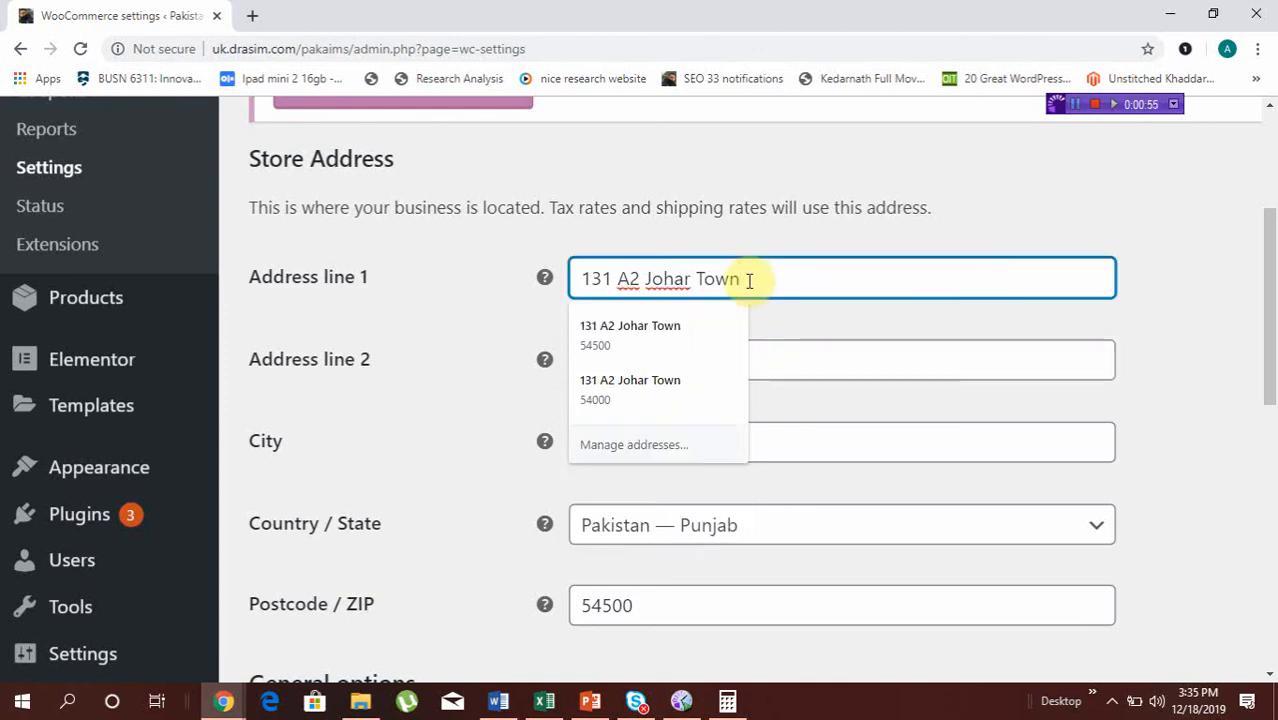
click(779, 368)
scroll(779, 372, down, 2)
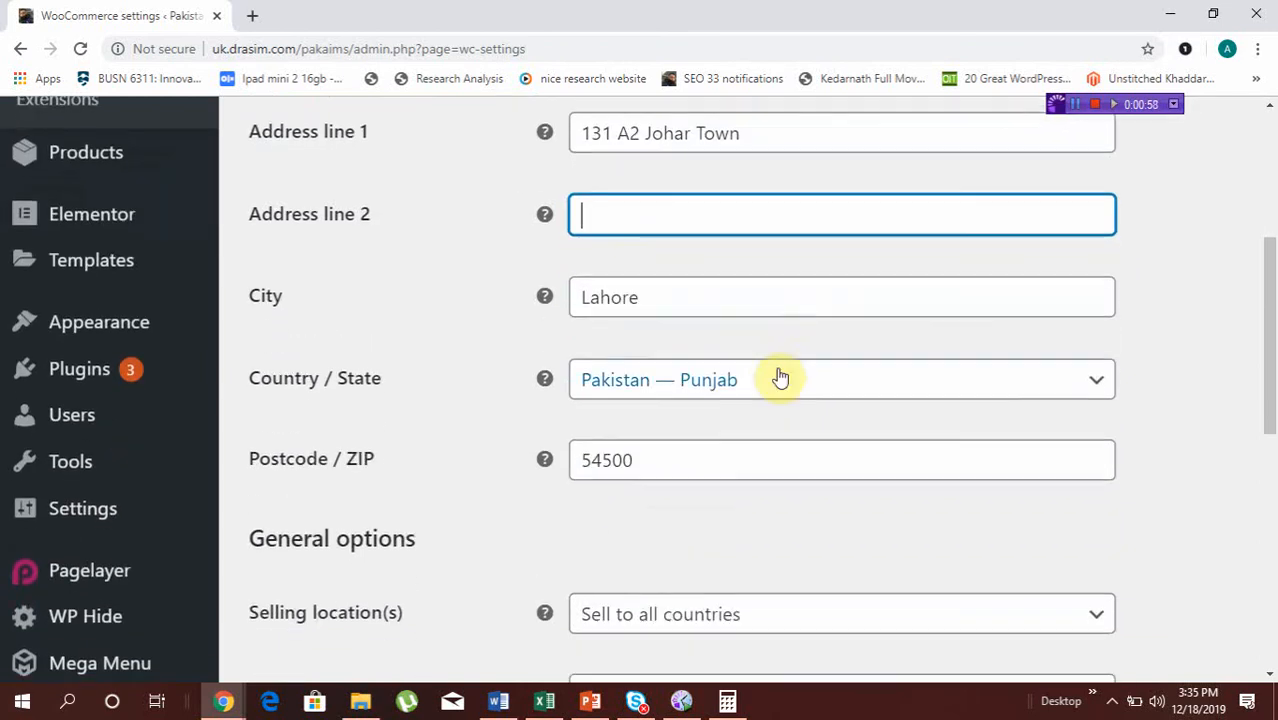
click(762, 296)
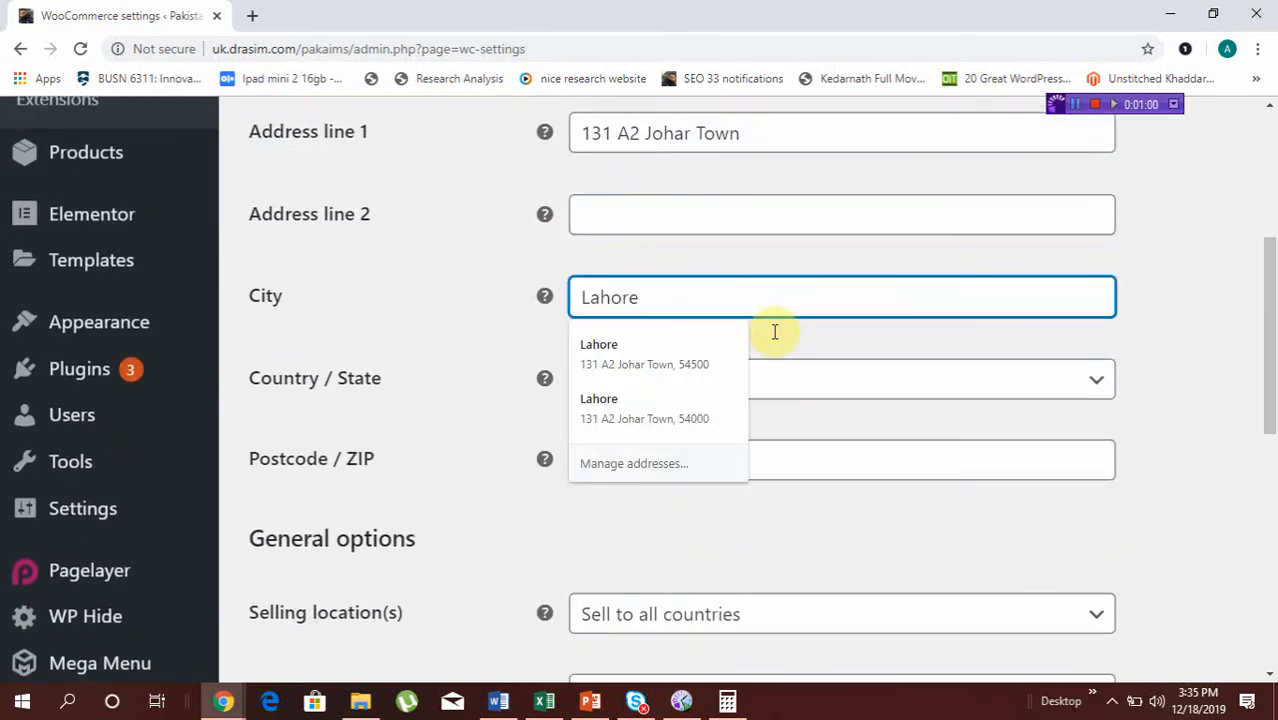
Choose Pakistan — Punjab as the store's country / state
click(800, 381)
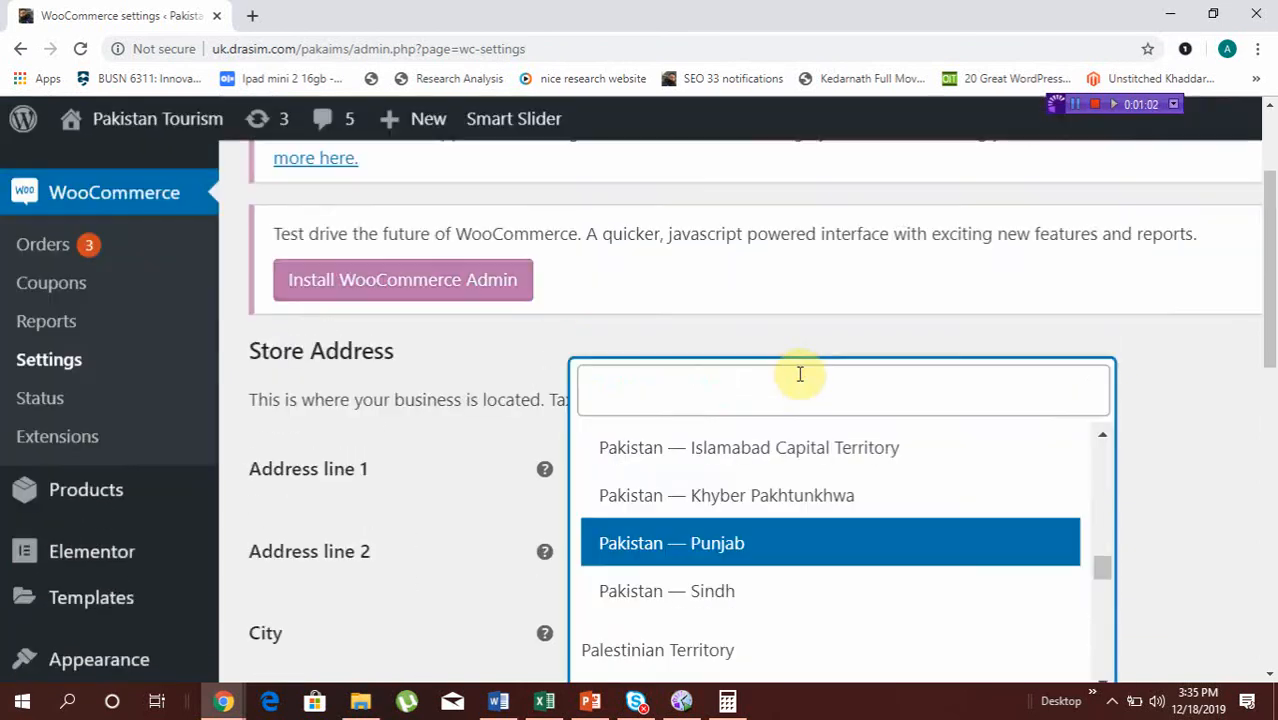
scroll(800, 374, down, 1)
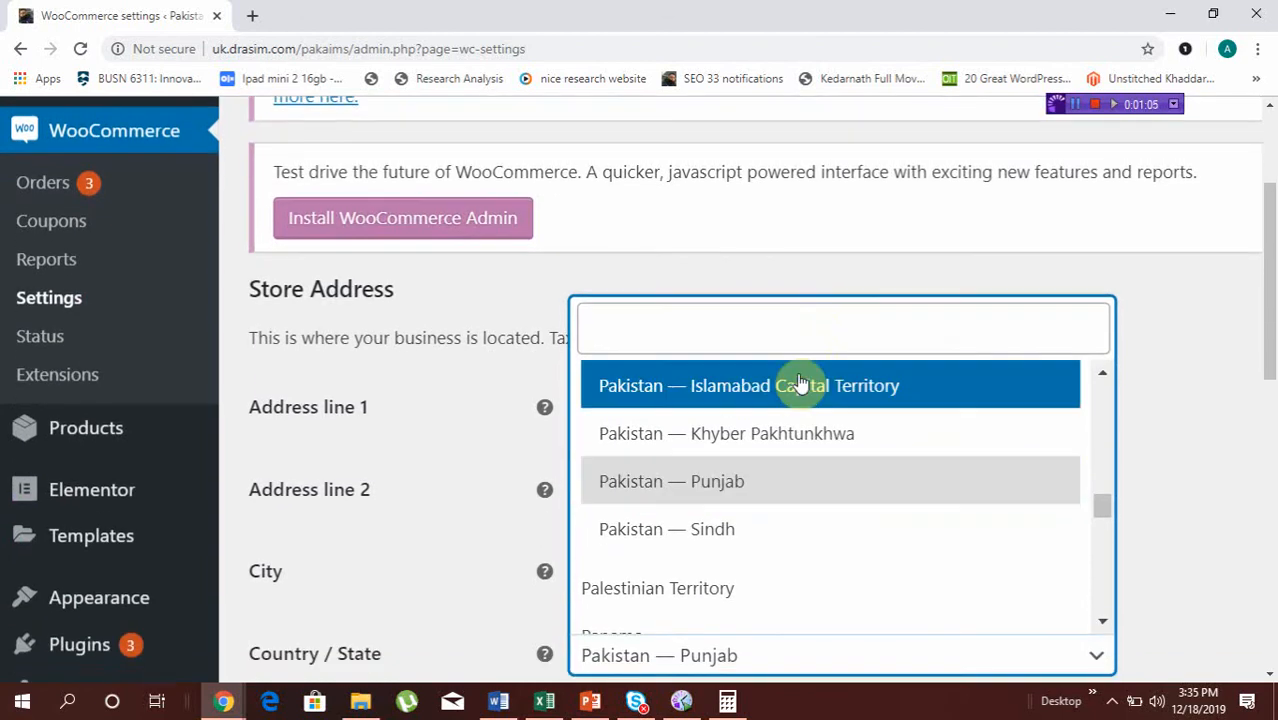
click(731, 490)
Set the shipping locations to "Ship to specific countries only" and add Pakistan as the allowed country
scroll(730, 487, down, 4)
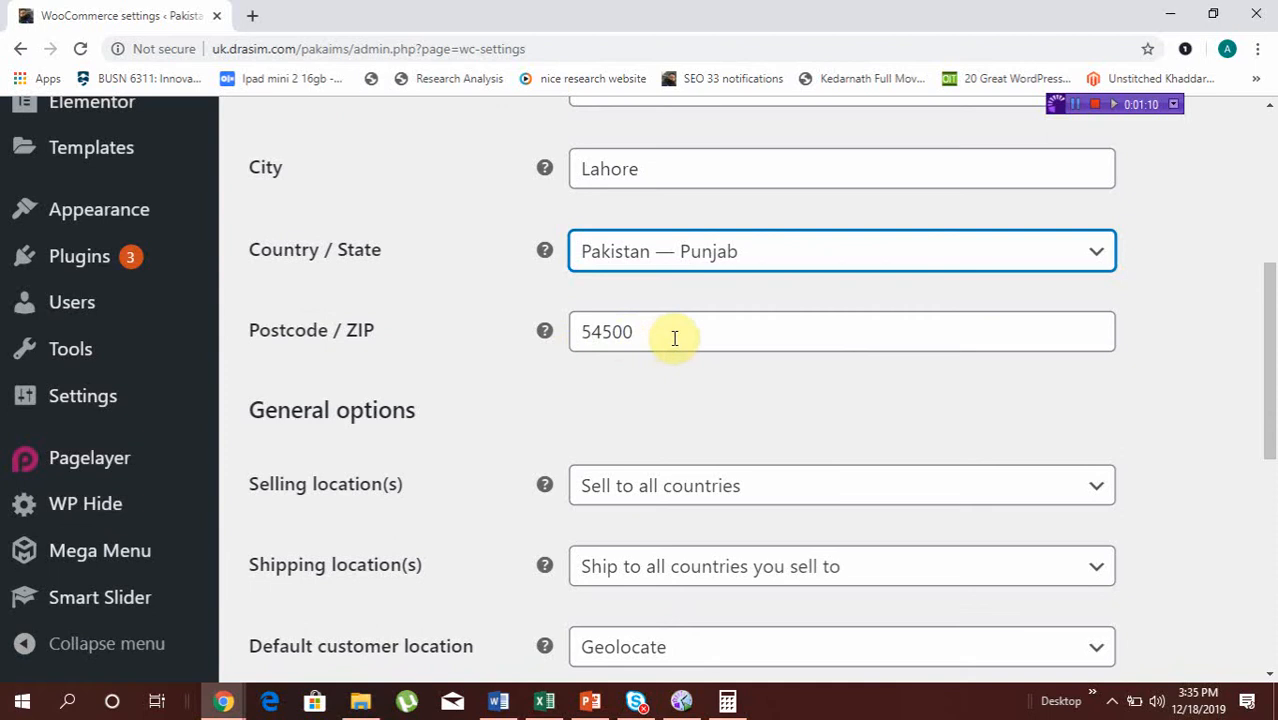
scroll(674, 313, down, 2)
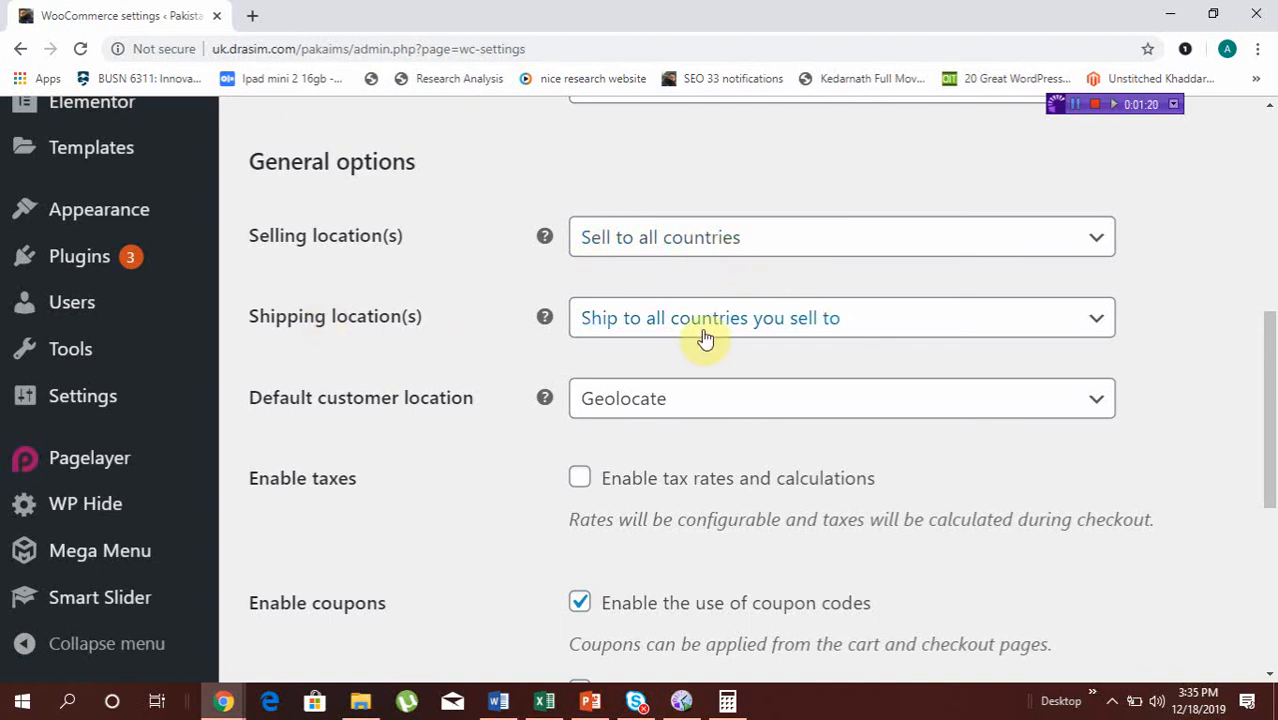
click(790, 320)
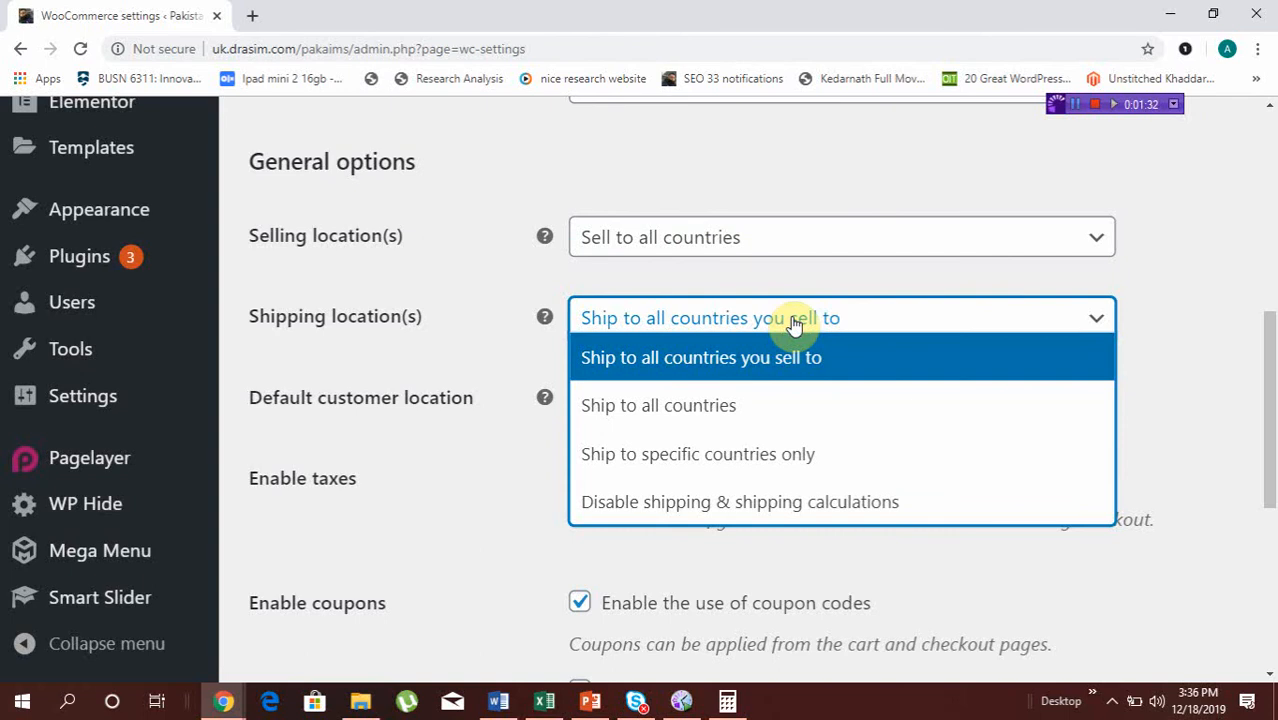
click(765, 456)
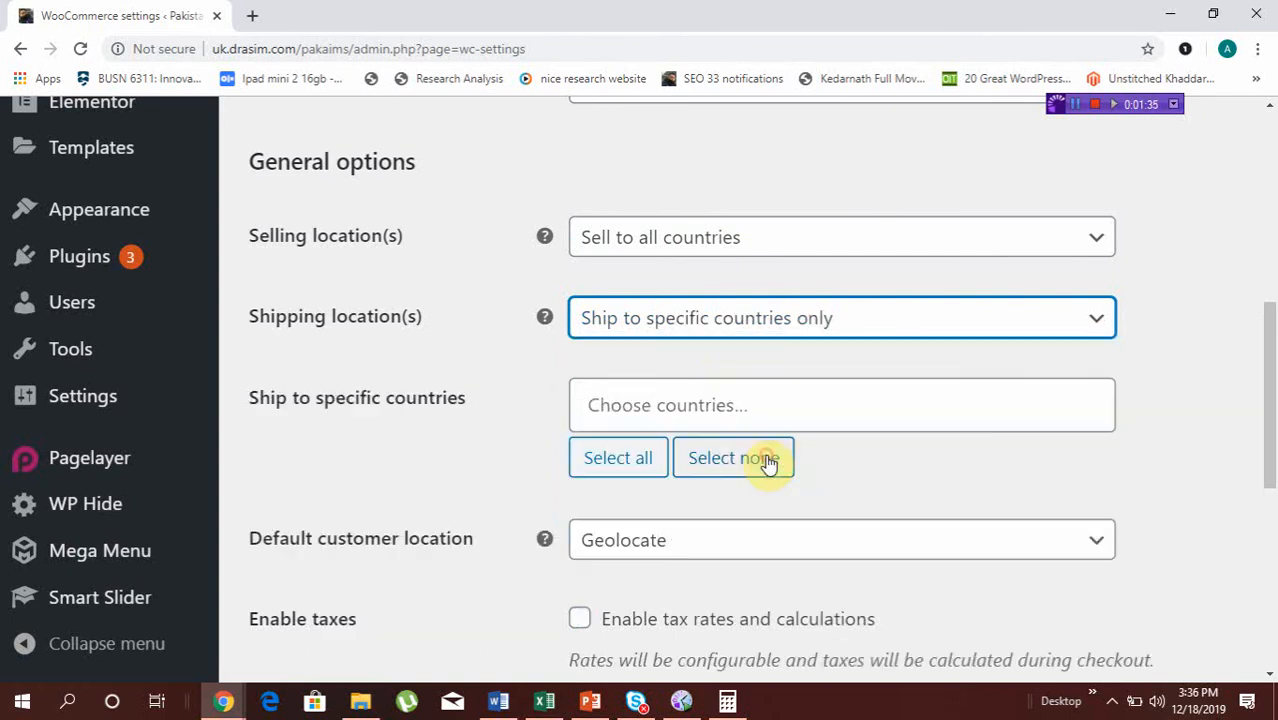
click(683, 404)
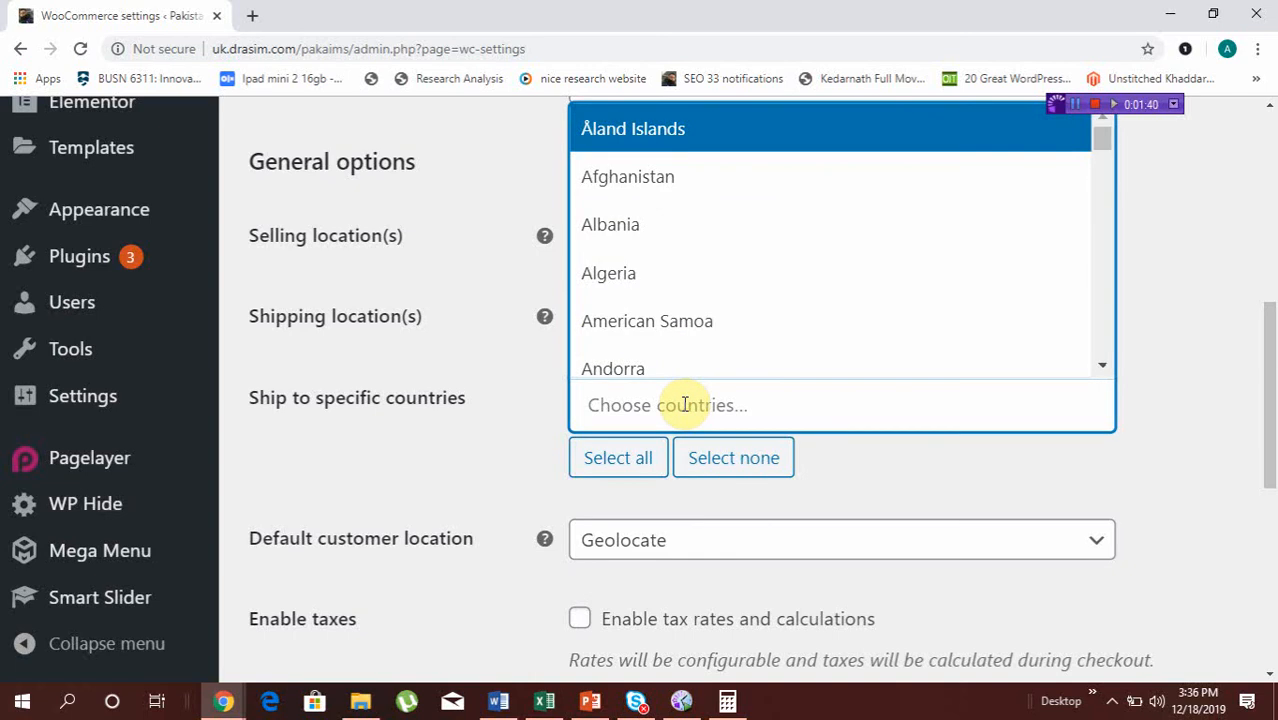
text(pakistan)
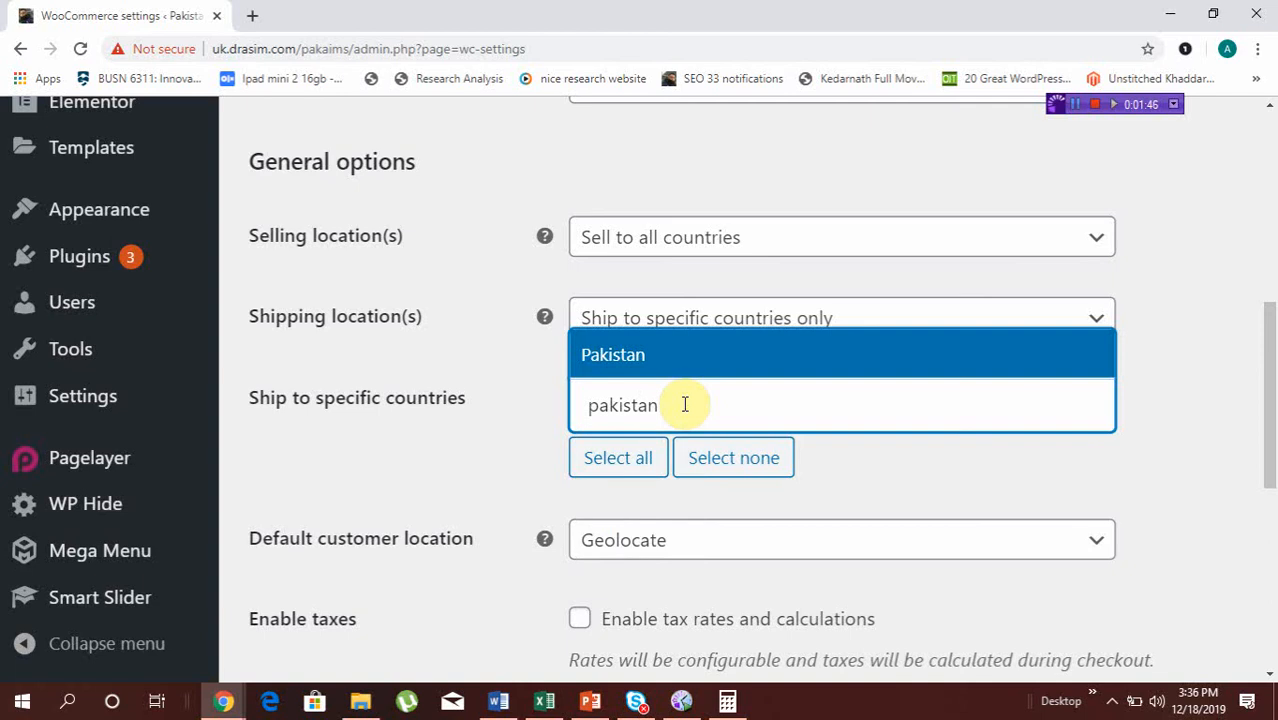
click(654, 361)
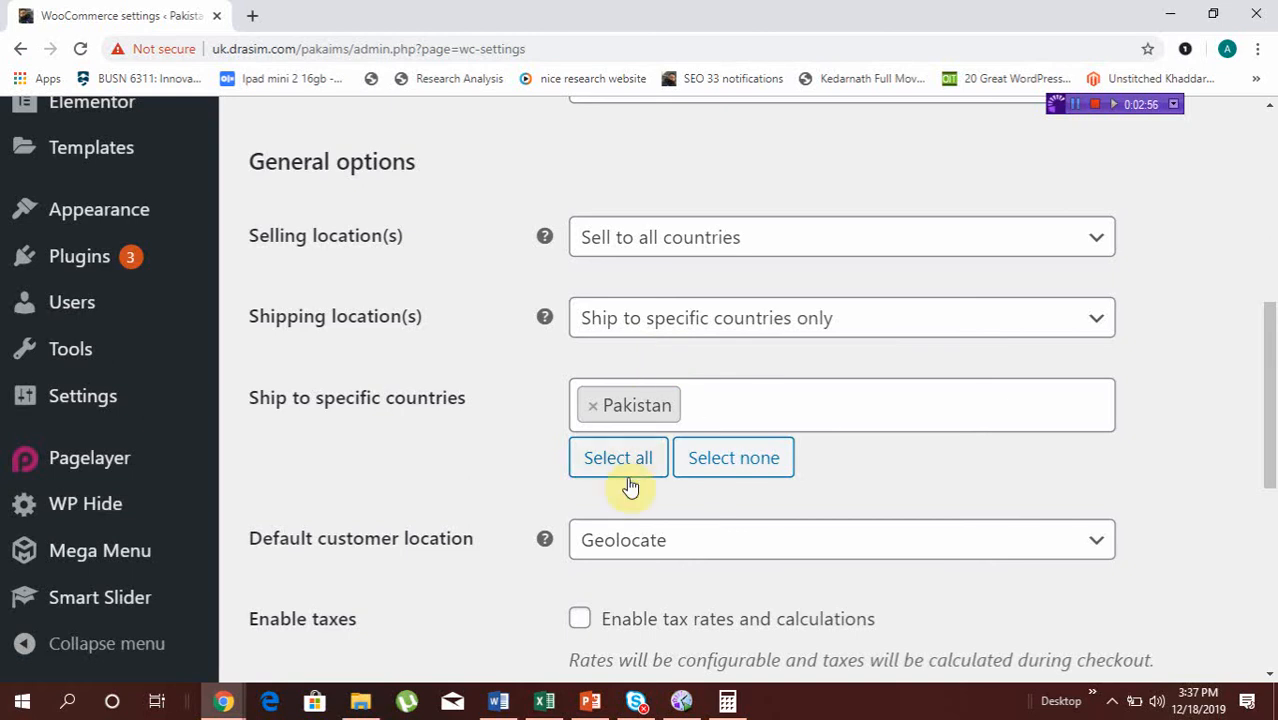
Enable tax rates and calculations in the General options
scroll(700, 580, down, 2)
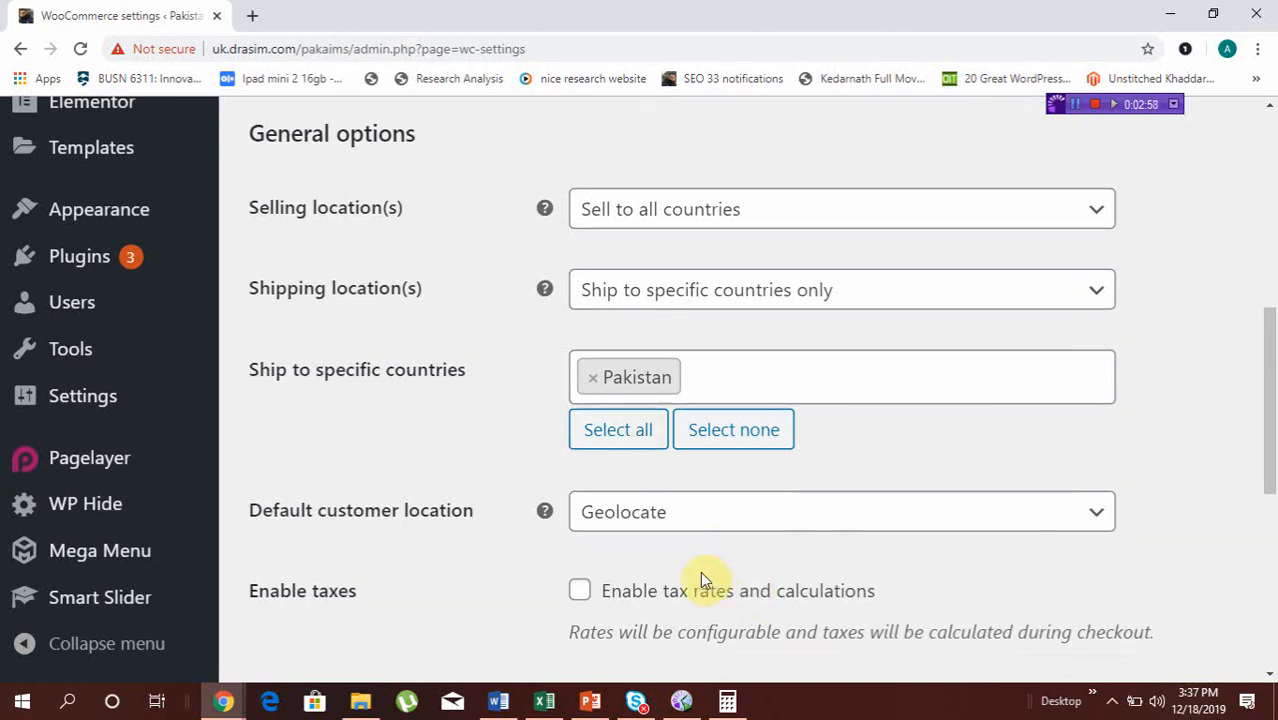
scroll(700, 578, down, 3)
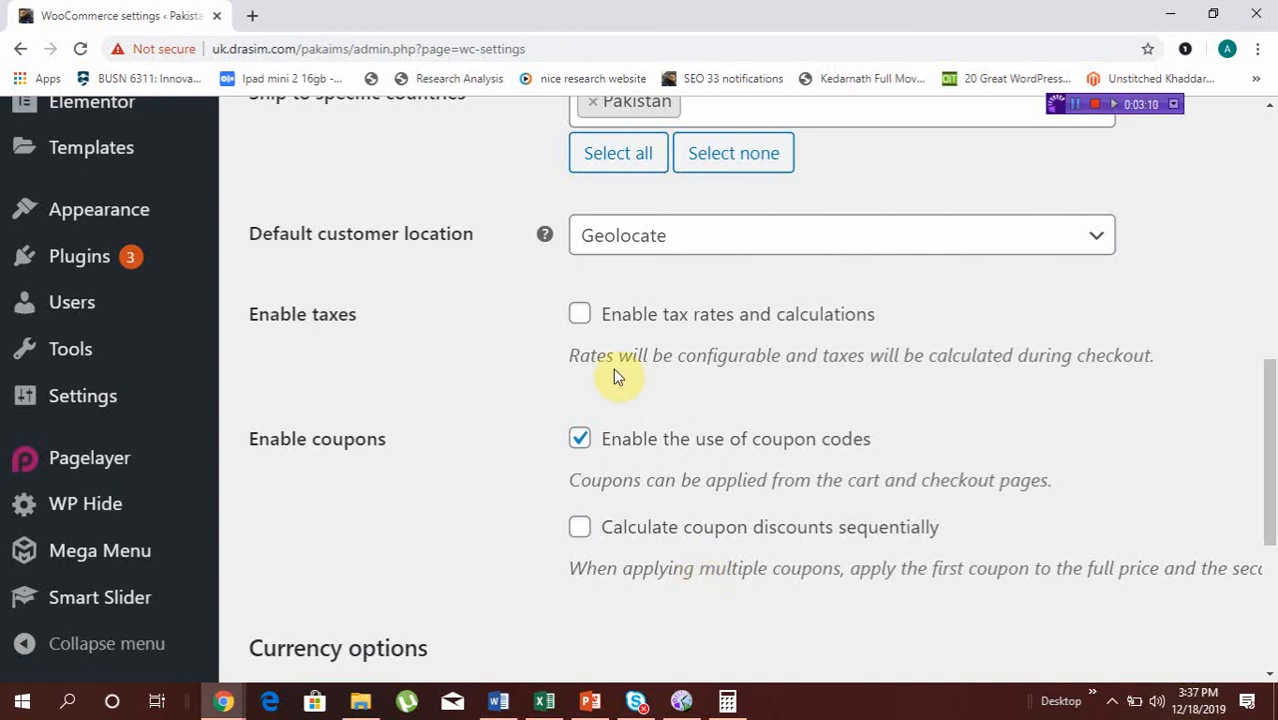
click(580, 320)
Examine the coupon and currency options, including the currency position choices and the thousand and decimal separators
scroll(646, 468, down, 1)
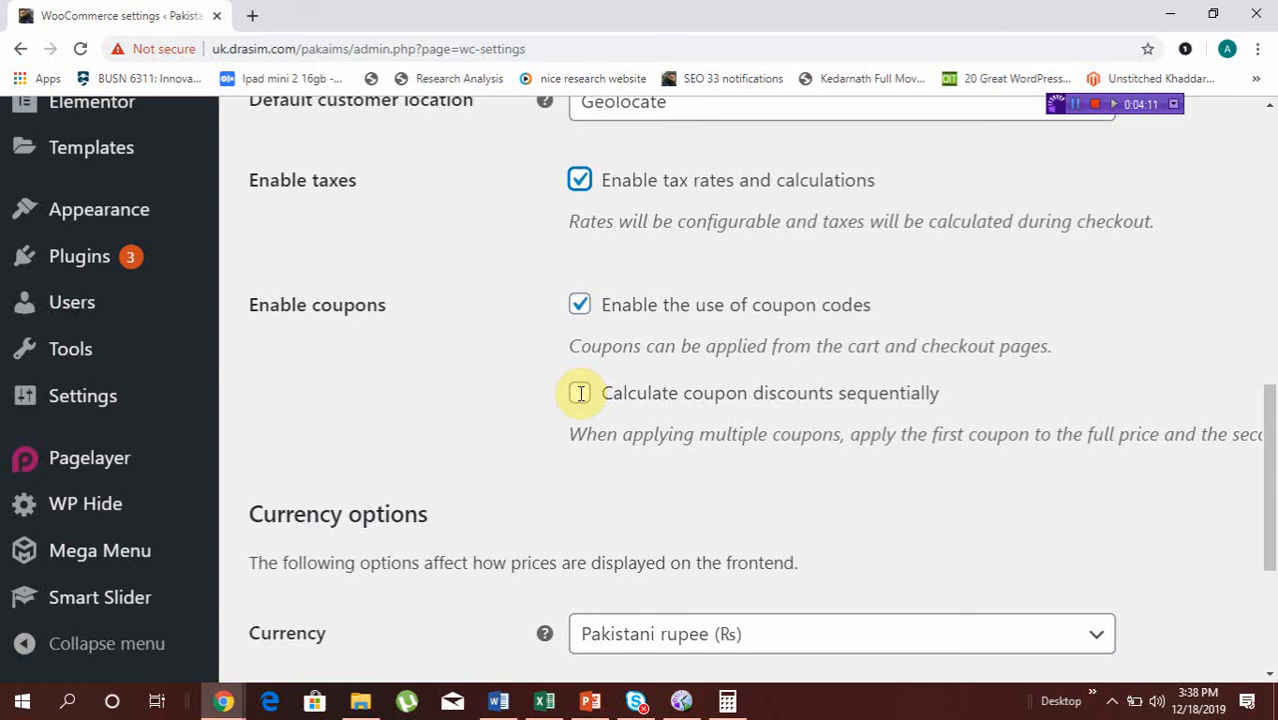
scroll(580, 393, down, 5)
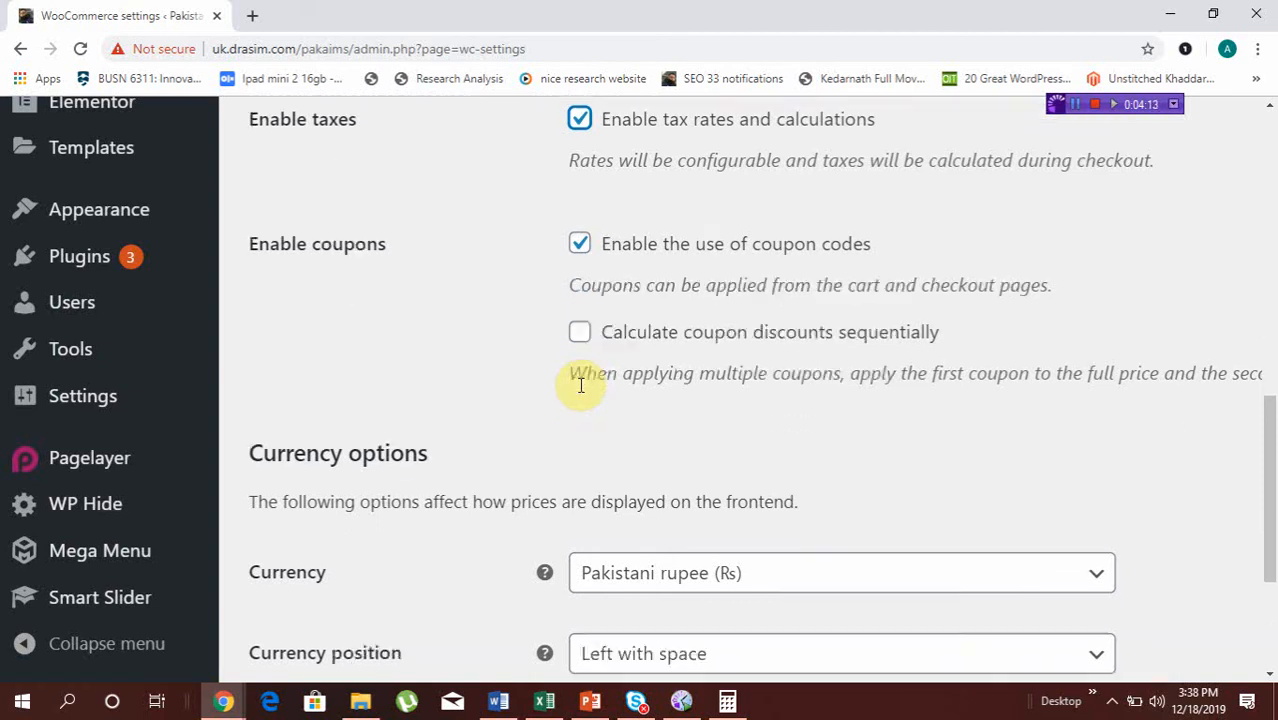
scroll(580, 393, down, 3)
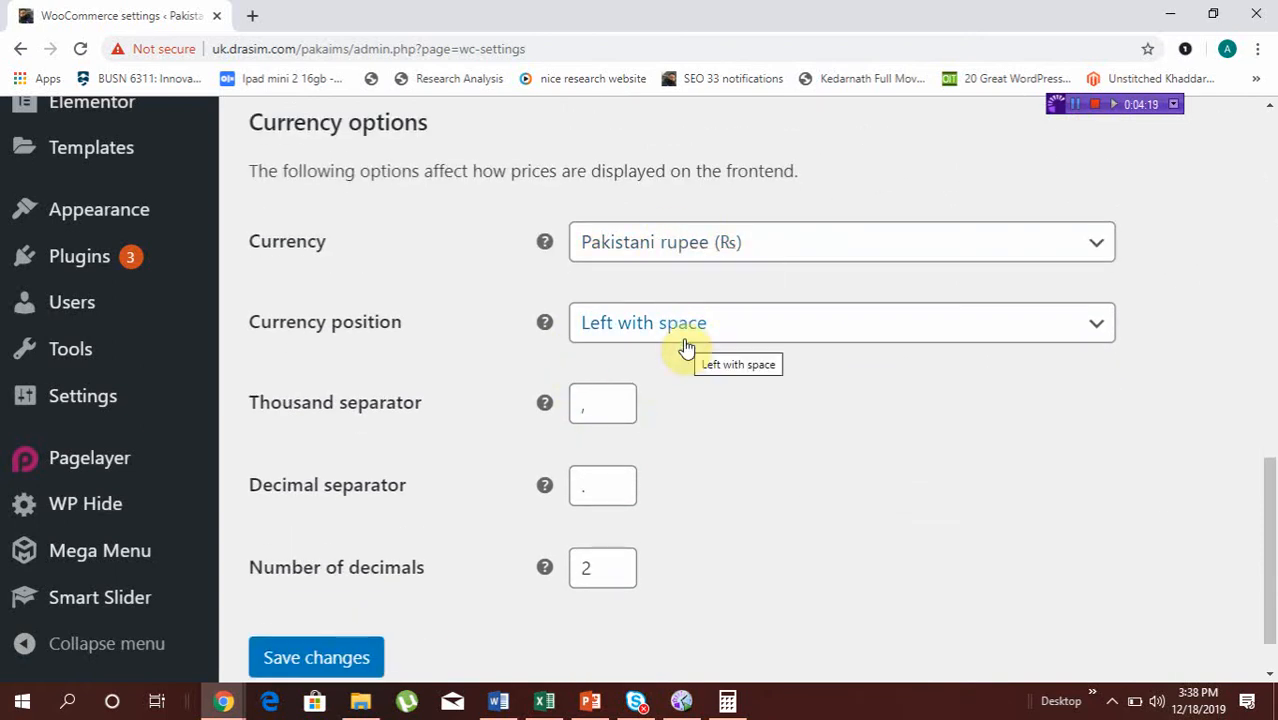
scroll(685, 347, down, 2)
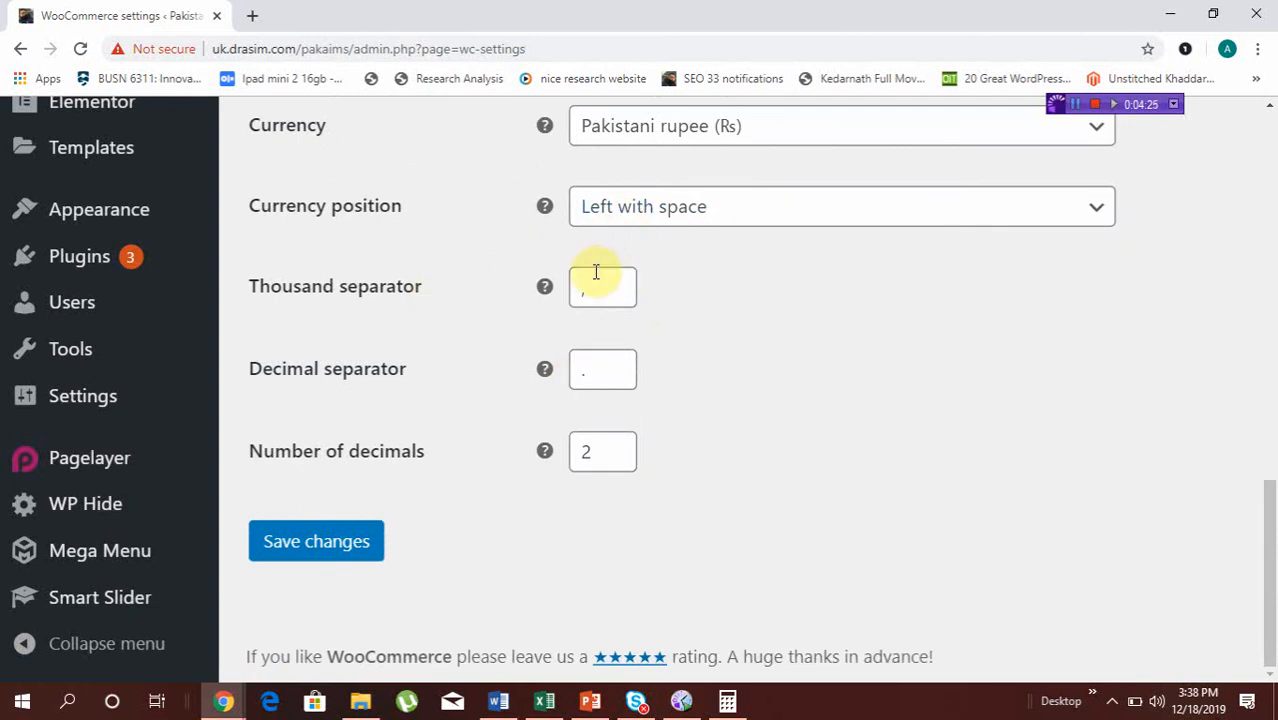
click(647, 220)
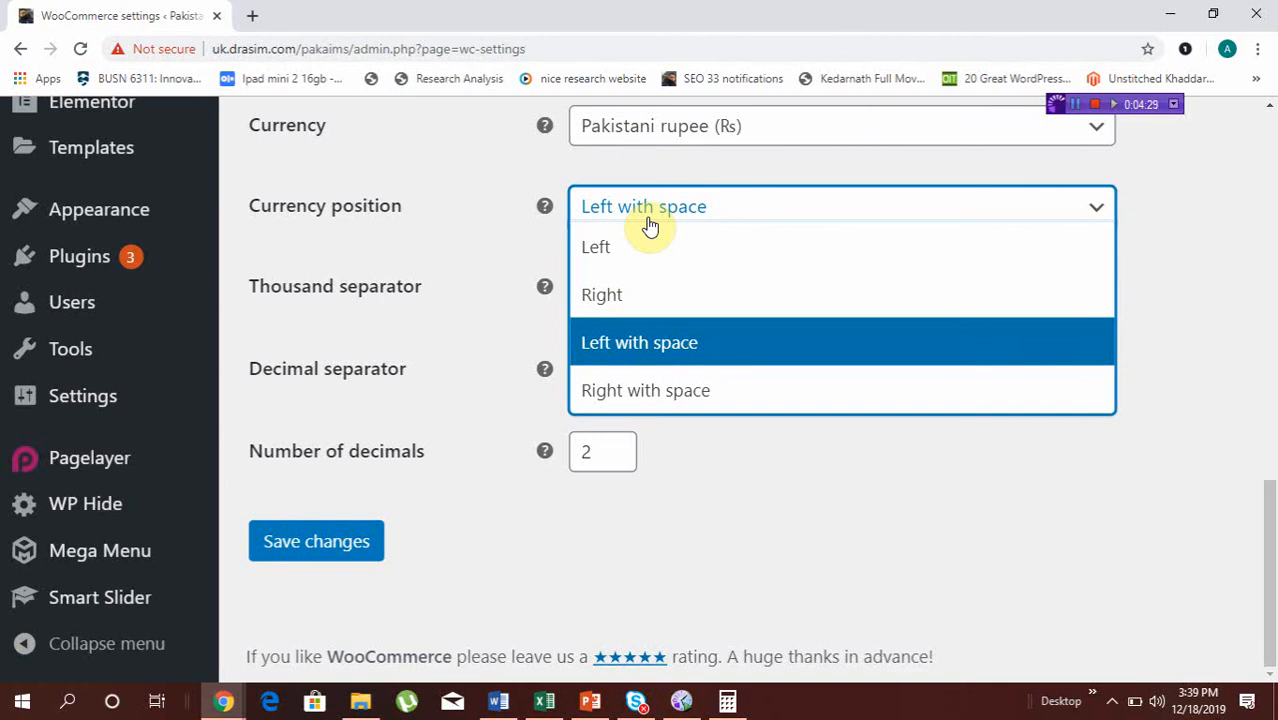
click(625, 214)
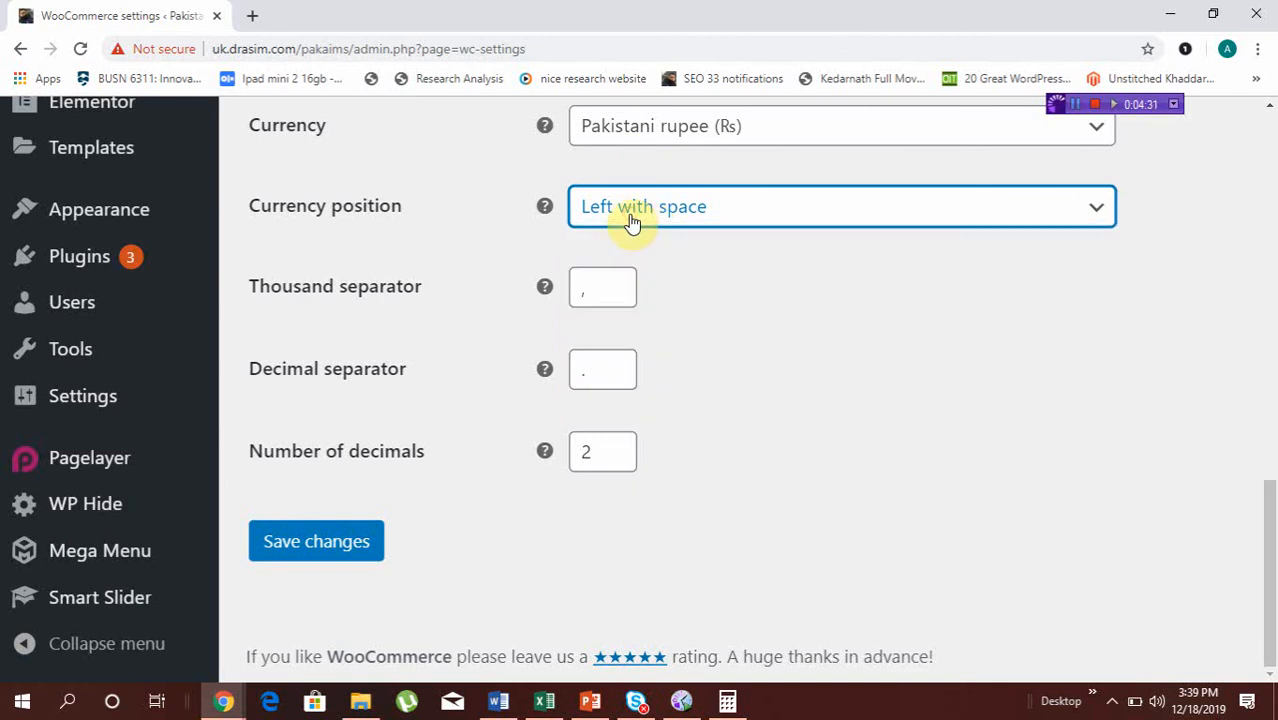
click(613, 289)
key(BackSpace)
text(,)
click(586, 378)
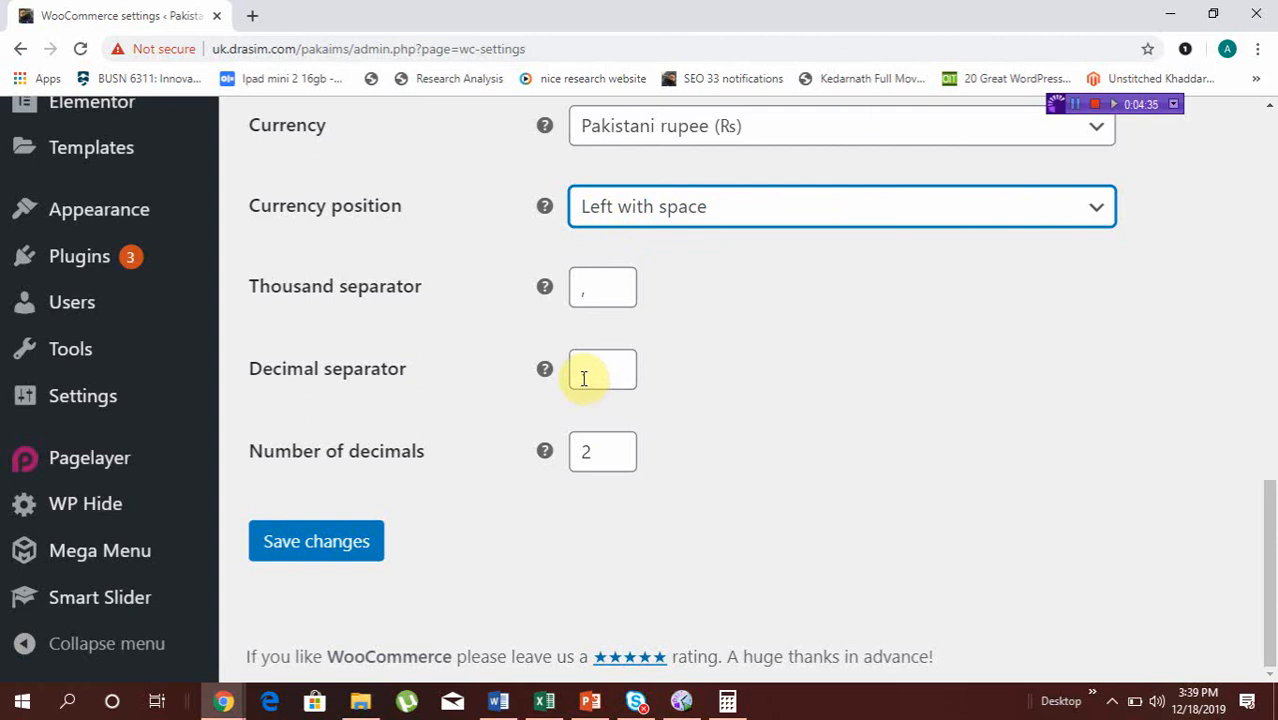
text(.)
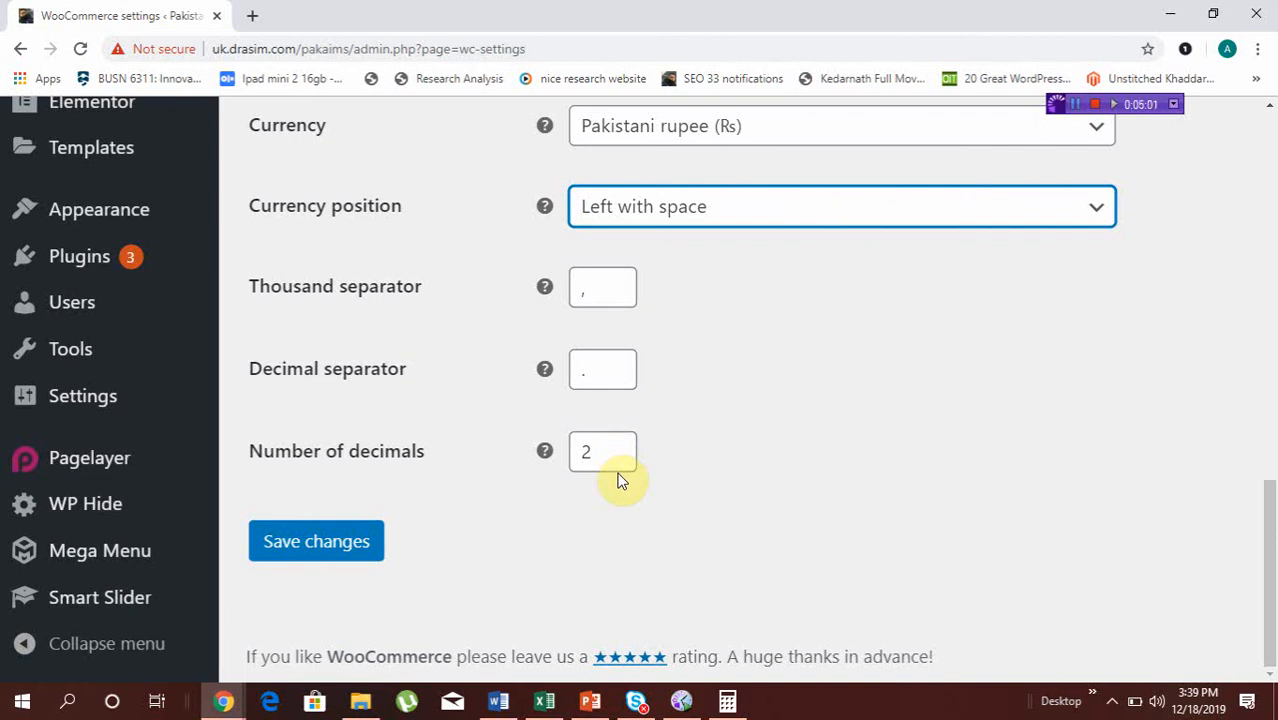
scroll(579, 500, up, 8)
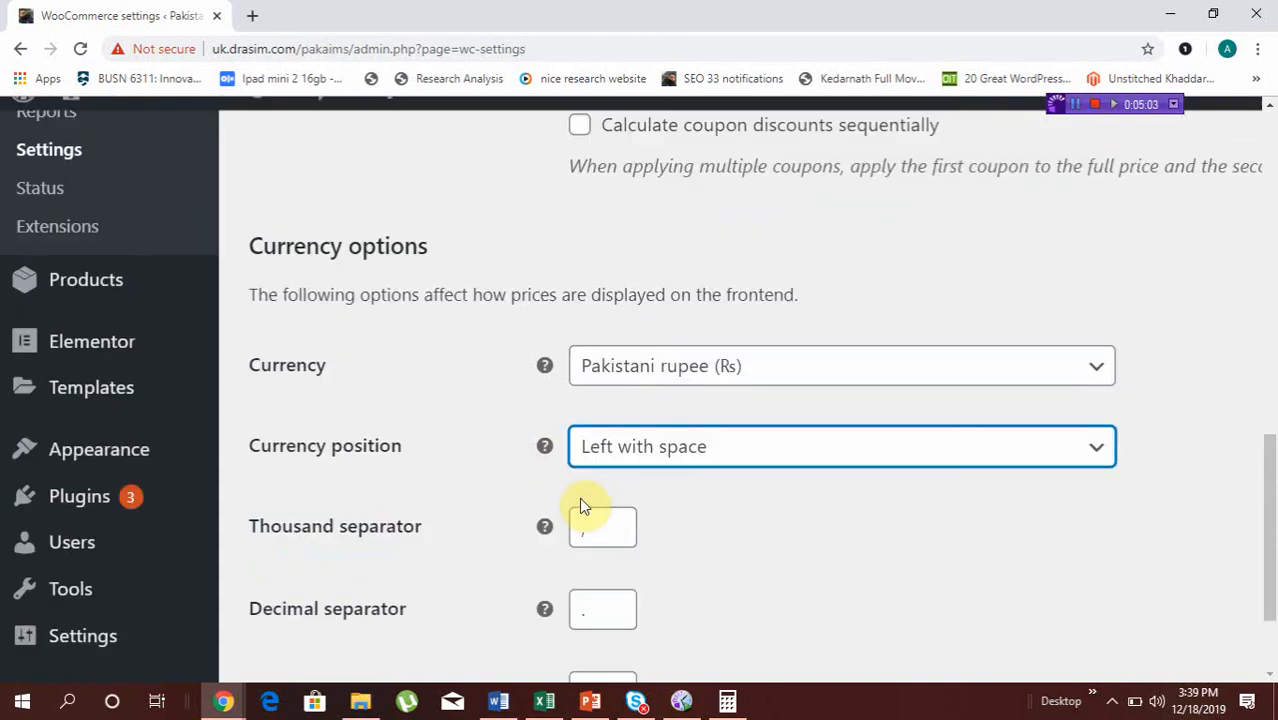
scroll(580, 498, up, 10)
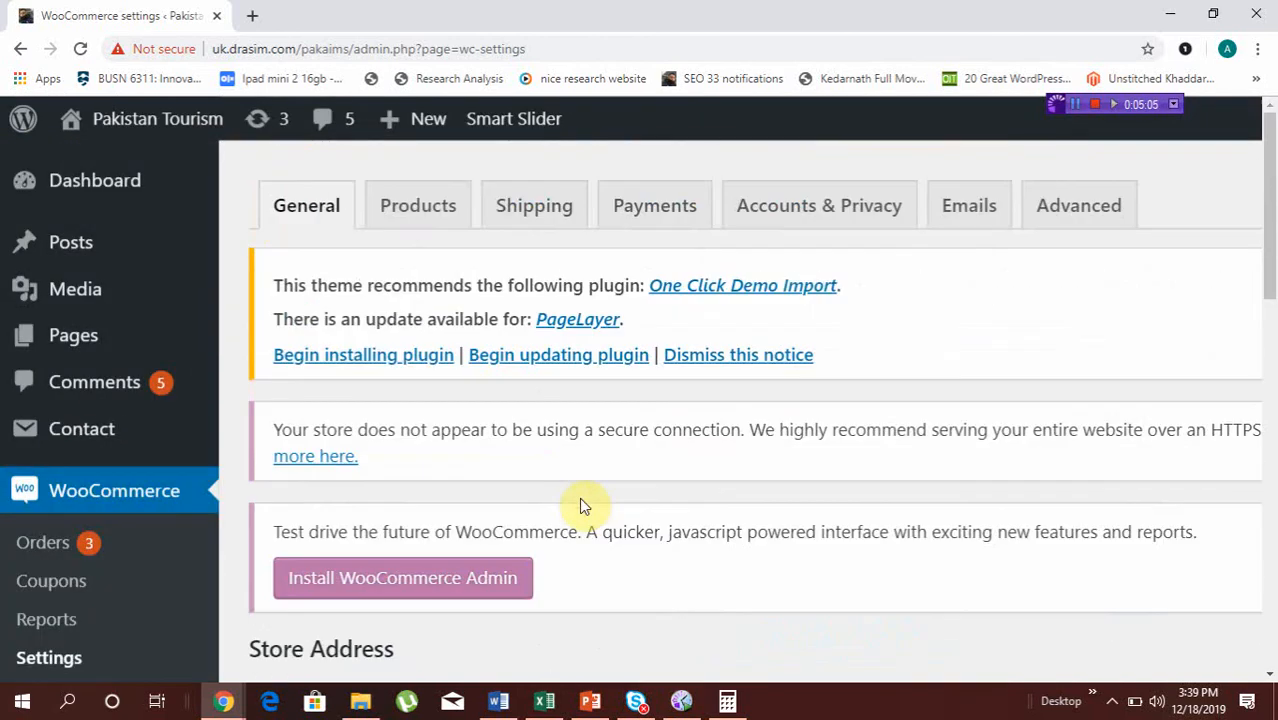
click(425, 215)
click(797, 149)
click(799, 150)
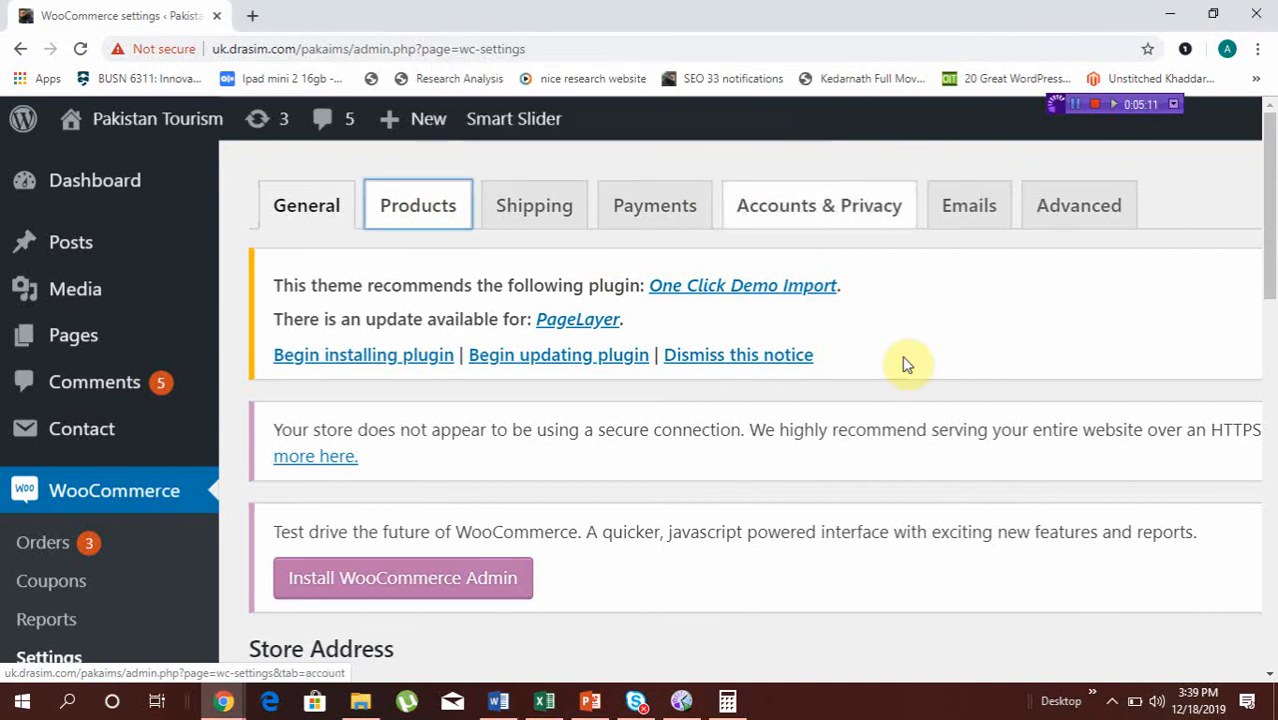
scroll(918, 380, down, 15)
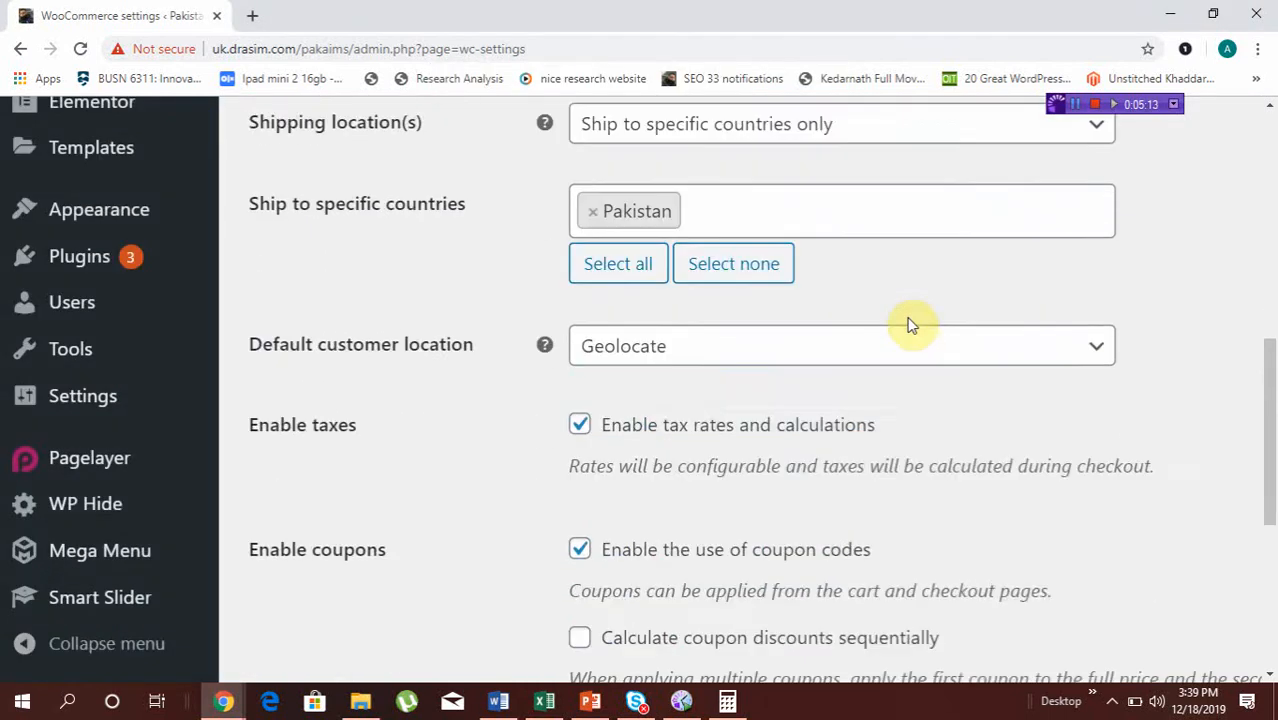
Save the changes made to the WooCommerce General settings
scroll(910, 325, down, 5)
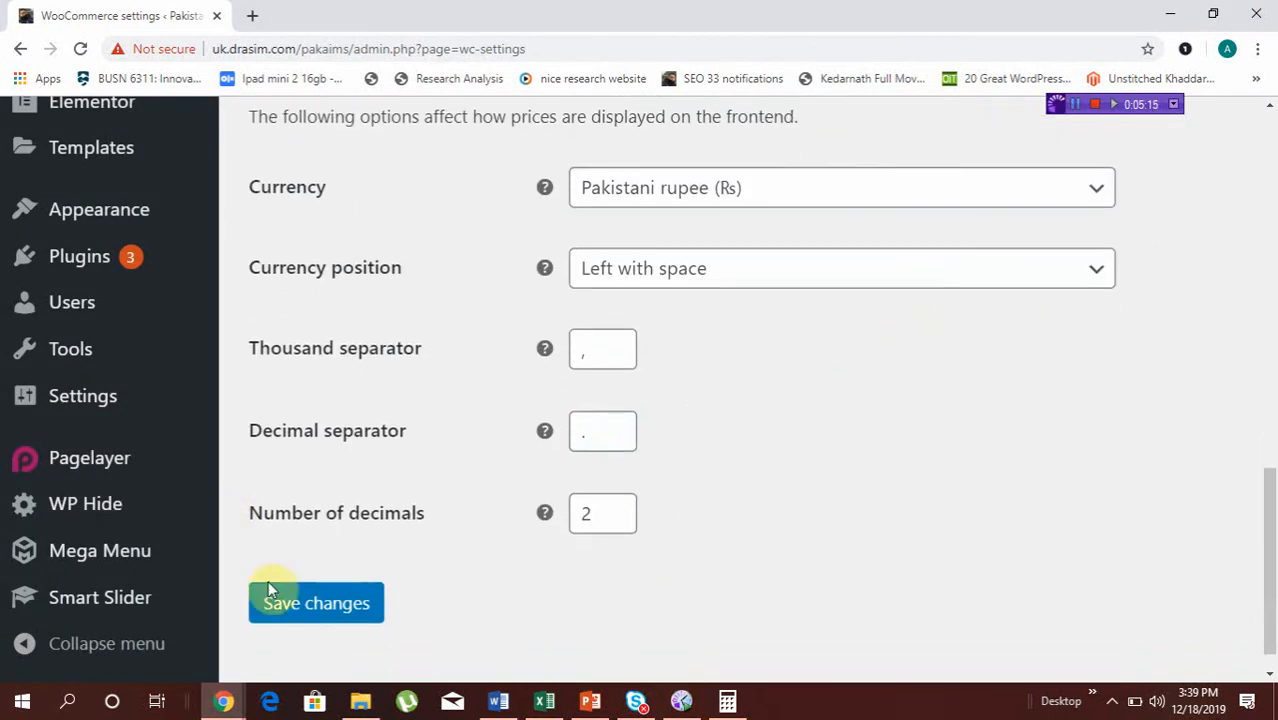
click(312, 605)
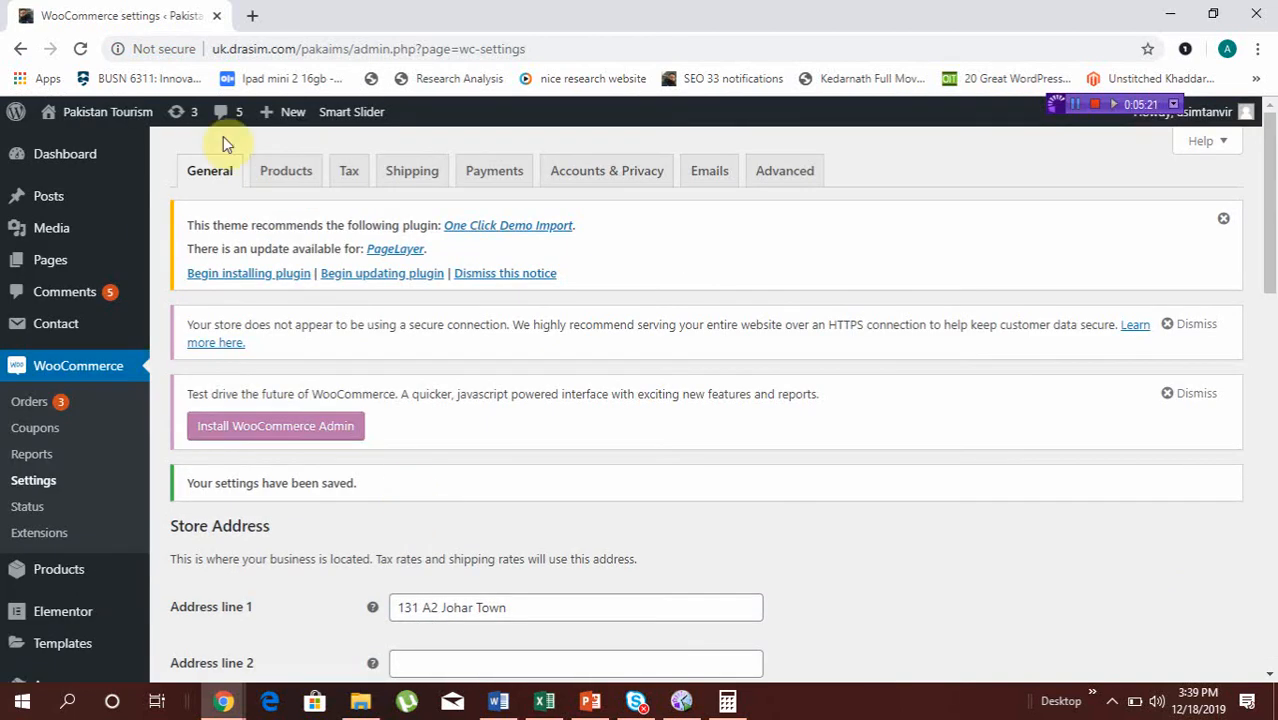
Open the WooCommerce Products settings and examine the shop page choice and the add to cart behaviour options
click(286, 173)
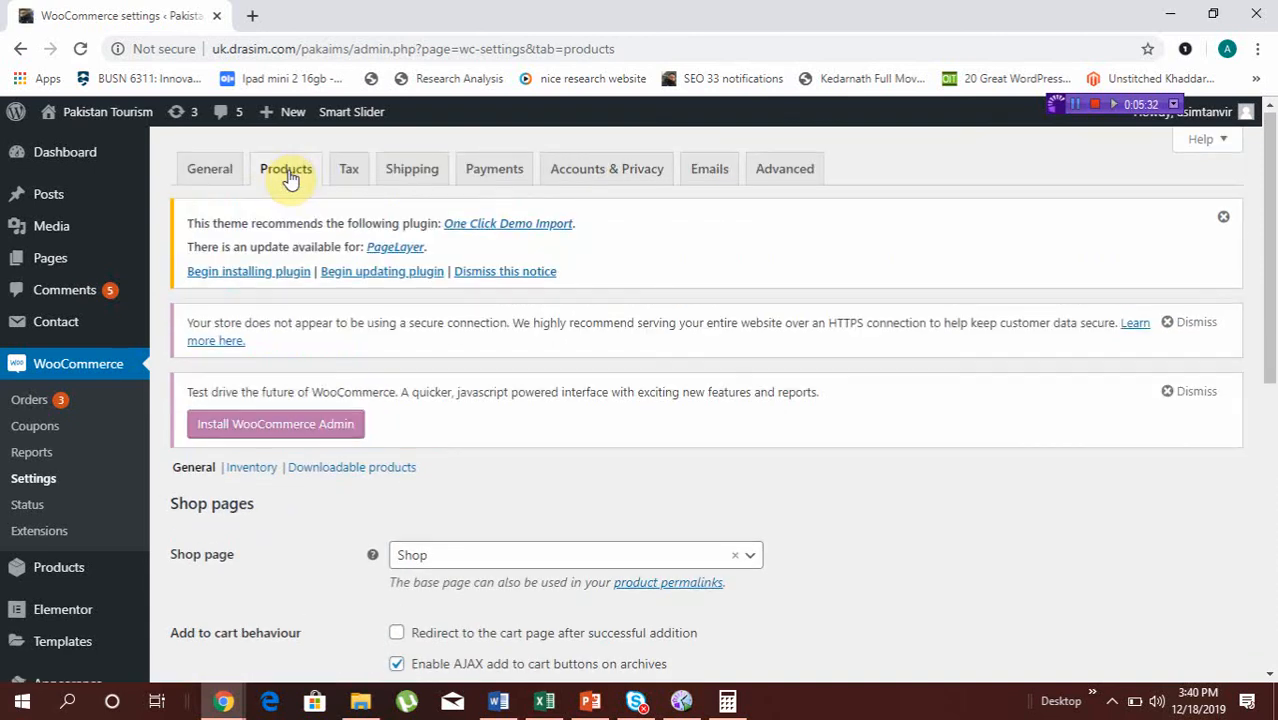
scroll(288, 178, down, 3)
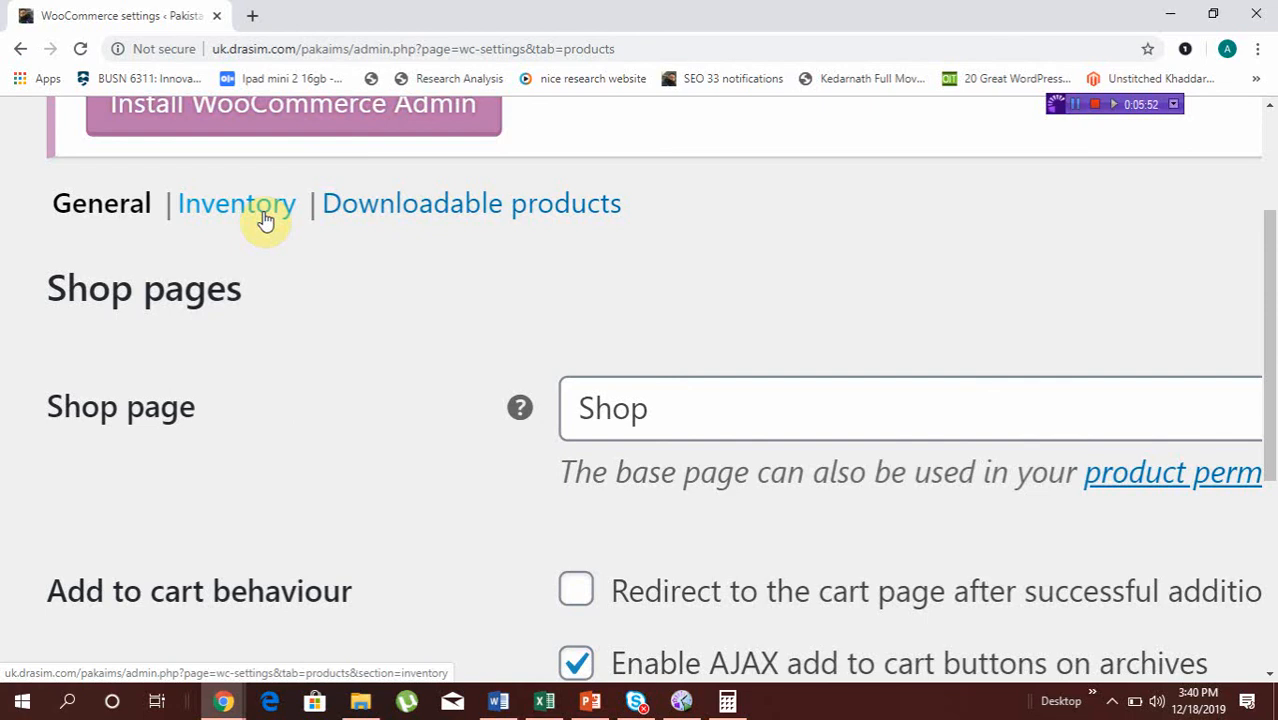
key(ctrl+minus)
key(ctrl+minus)
key(ctrl+minus)
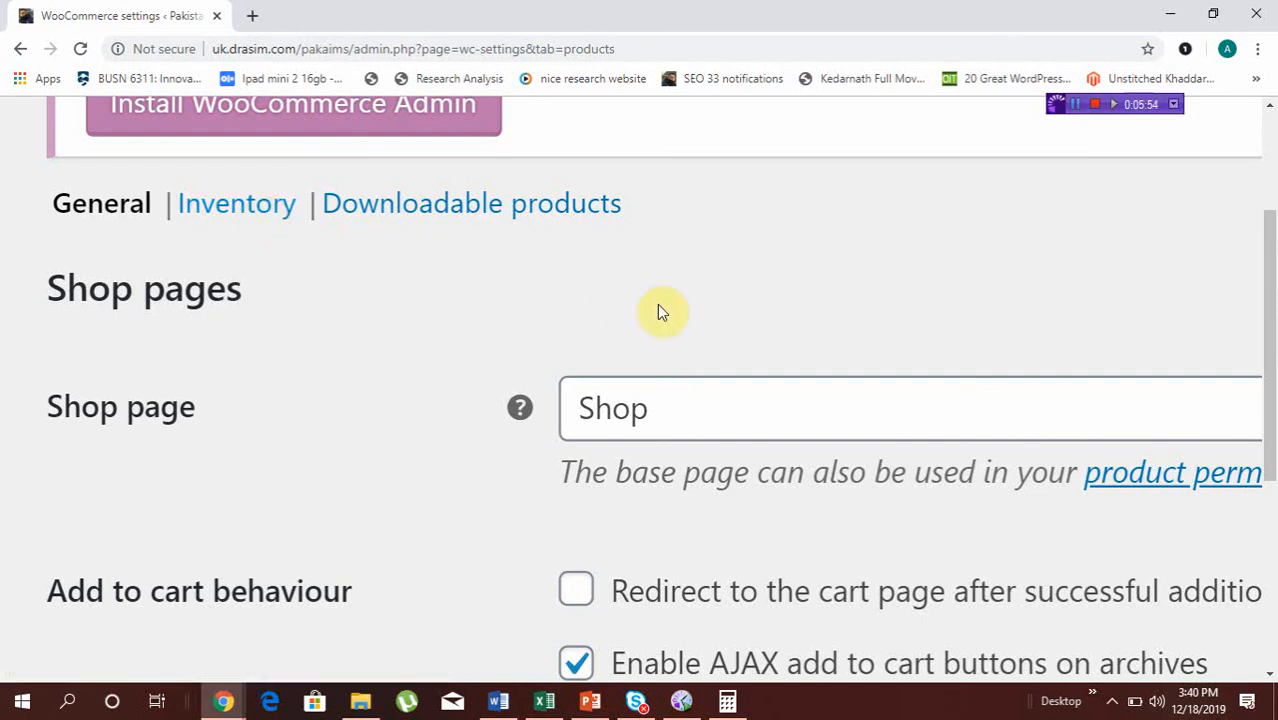
key(ctrl+minus)
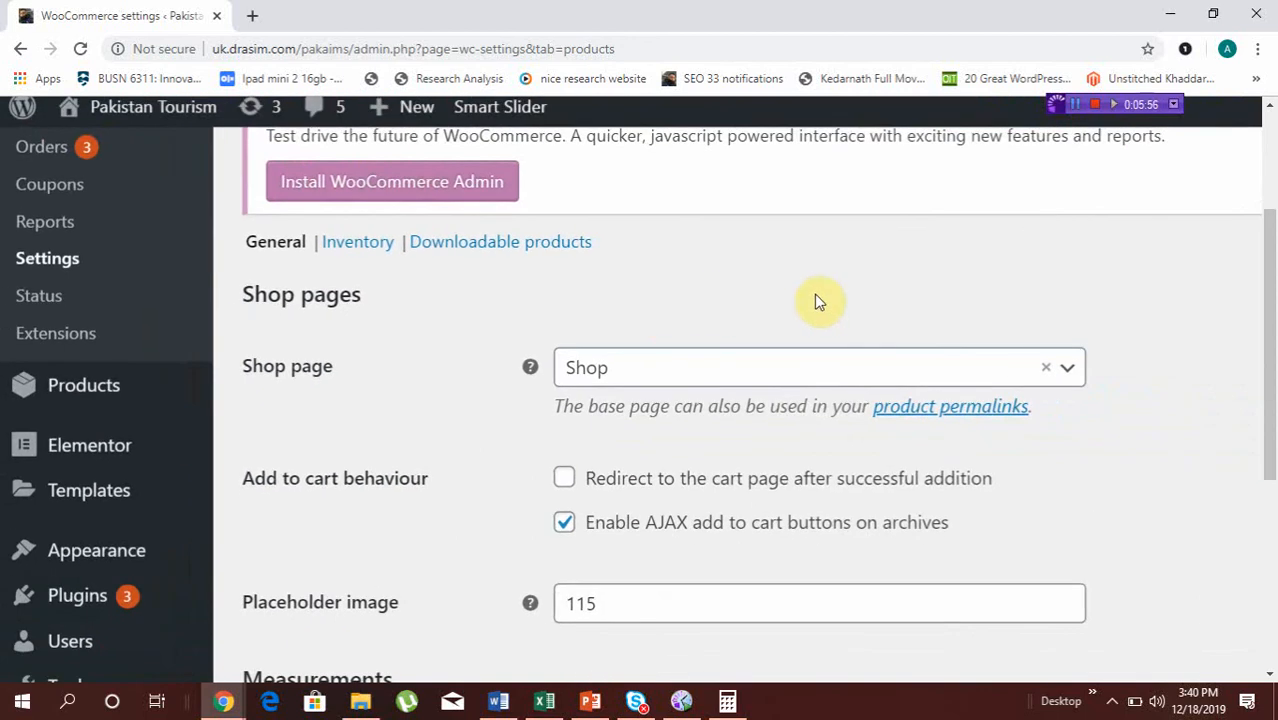
click(822, 387)
click(822, 387)
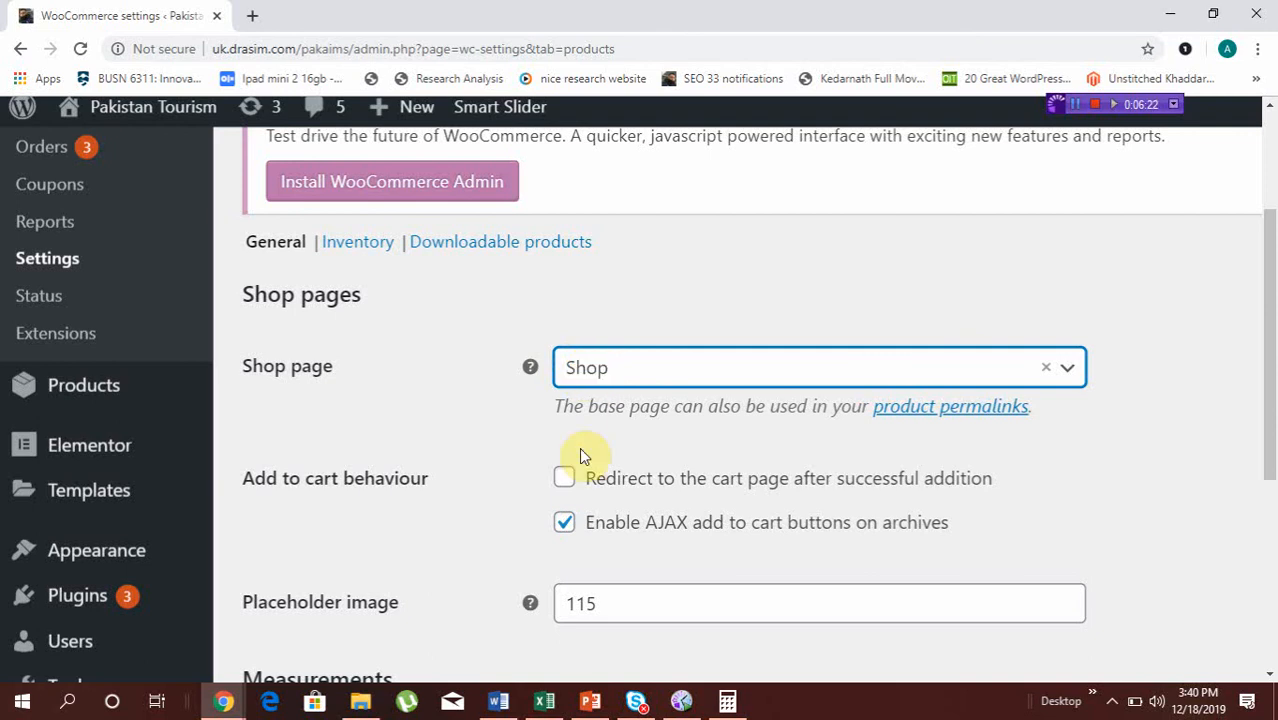
scroll(584, 456, up, 2)
scroll(584, 456, down, 2)
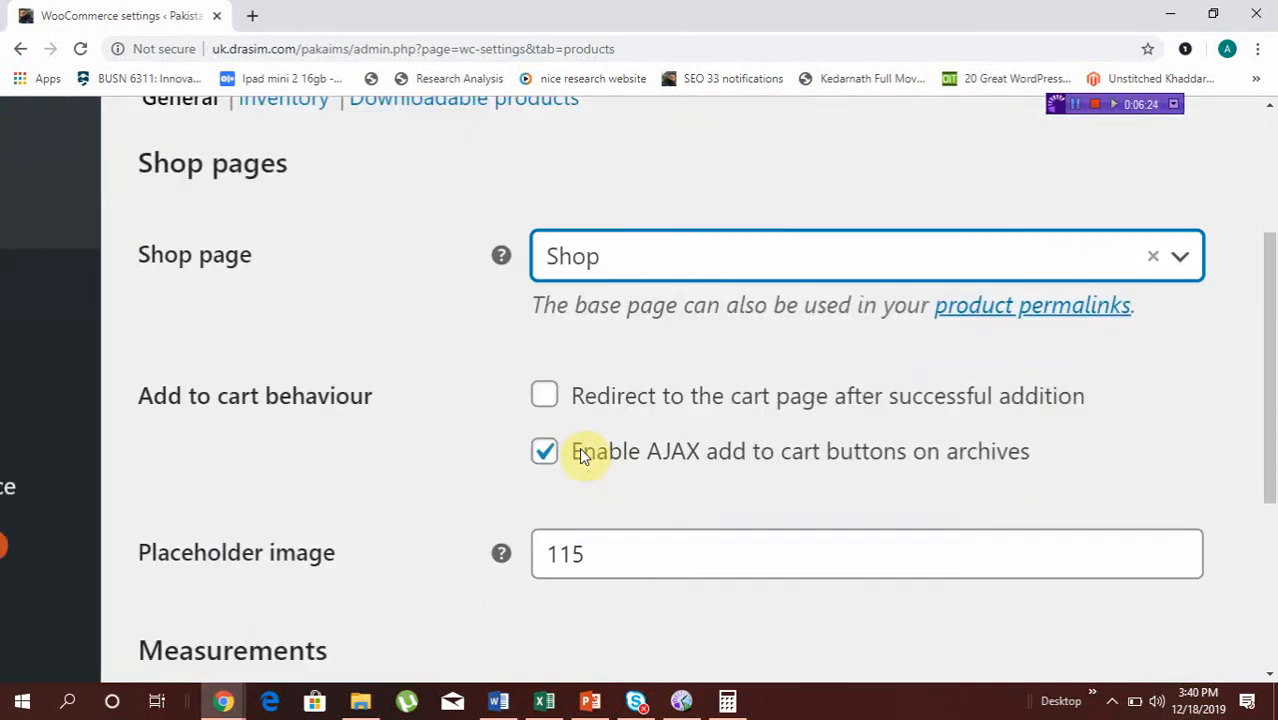